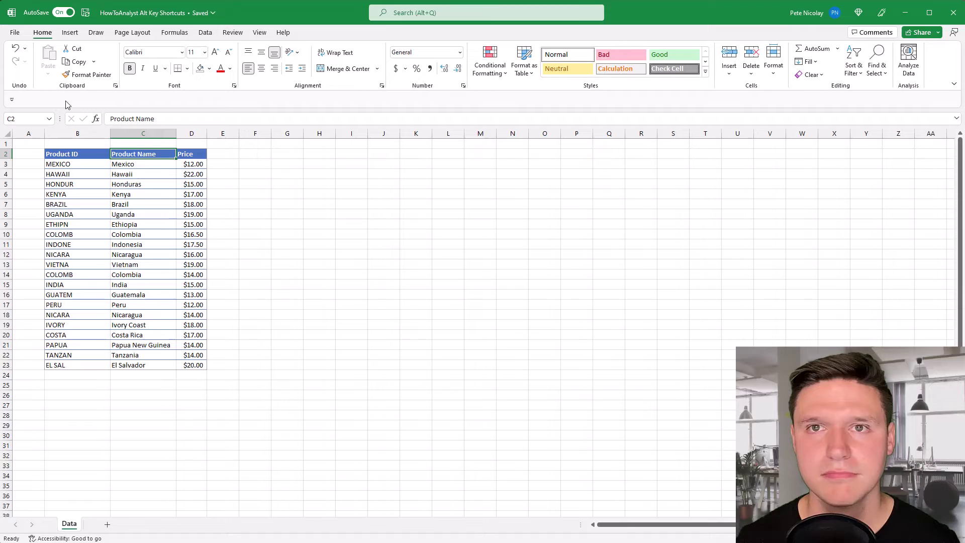
Step: Replace the blue on the Product Name header cell with a light gold fill
key("alt")
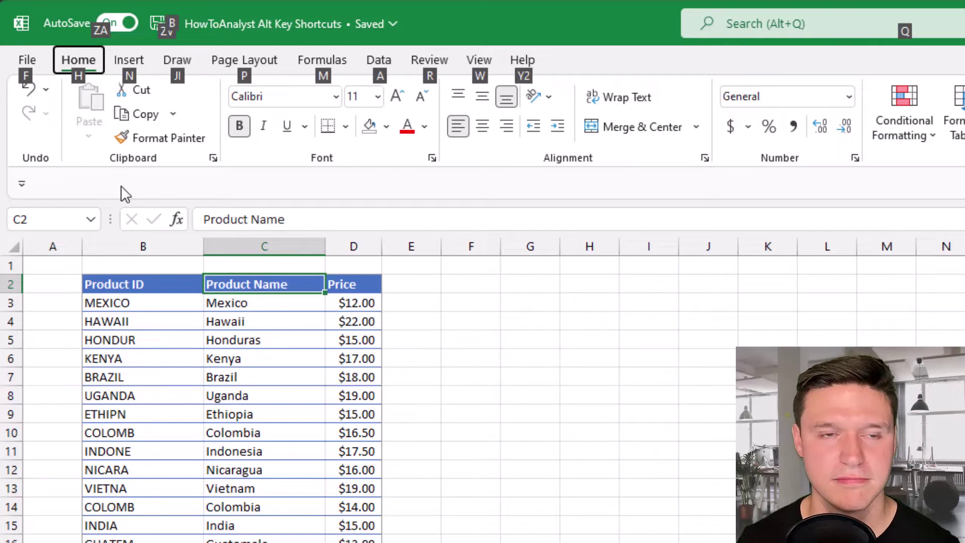
key("h")
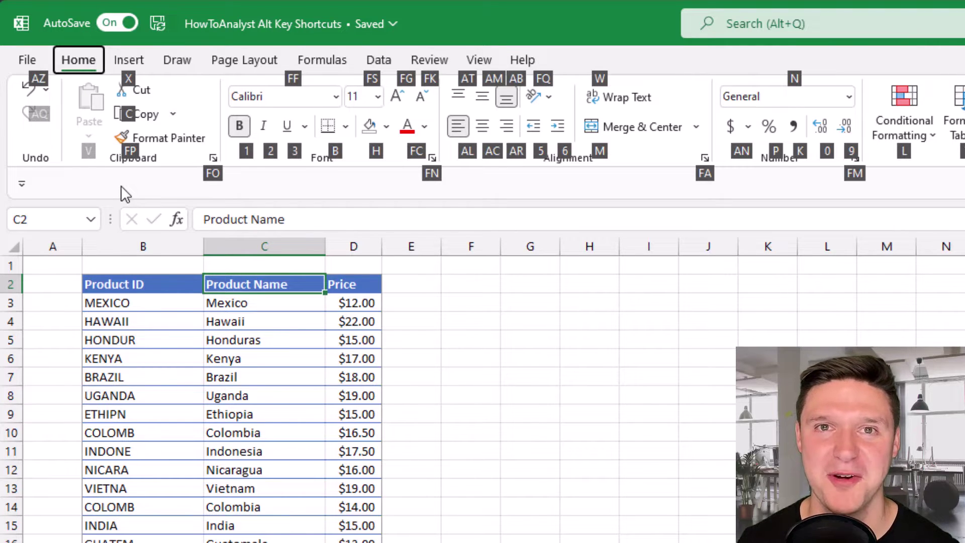
key("h")
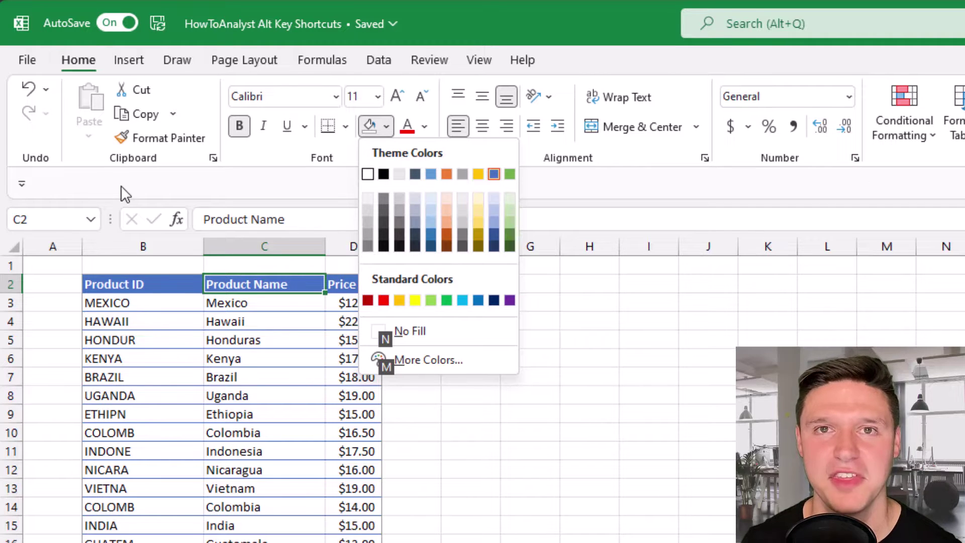
key("Down")
key("Right")
key("Right")
key("Right")
key("Right")
key("Down")
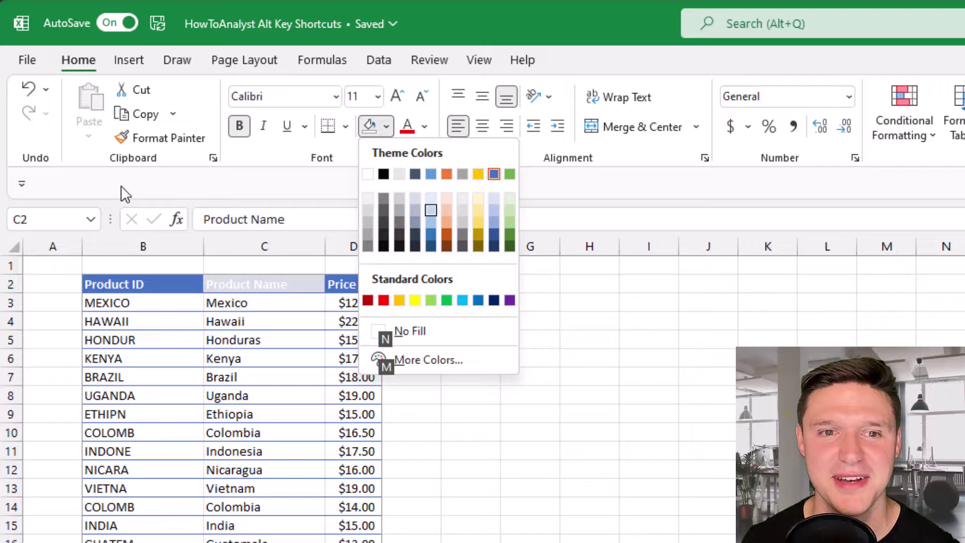
key("Right")
key("Down")
key("Right")
key("Right")
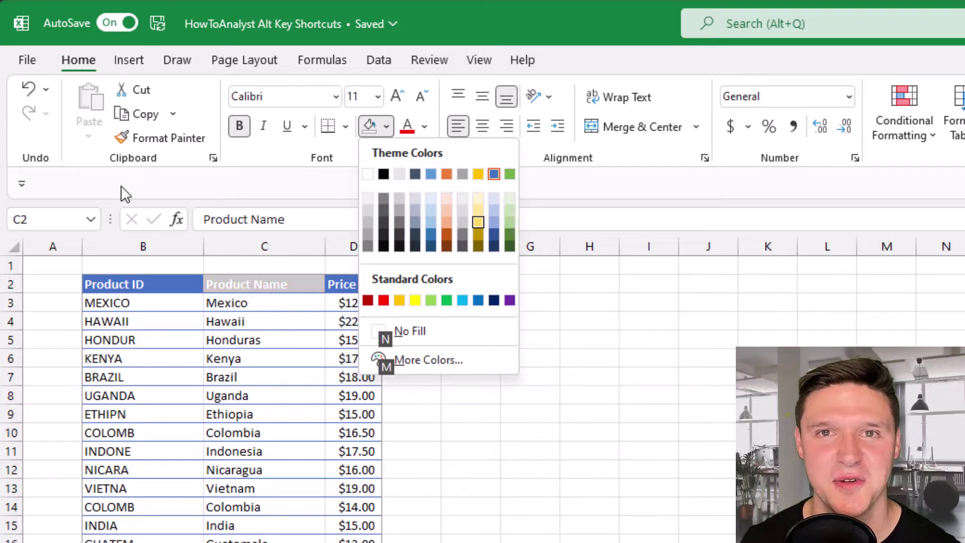
key("Return")
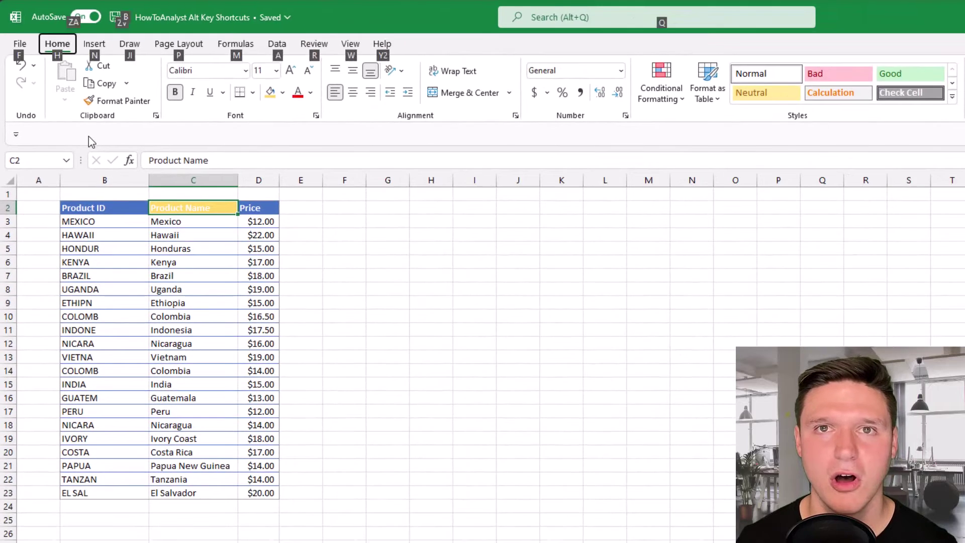
key("alt")
key("f")
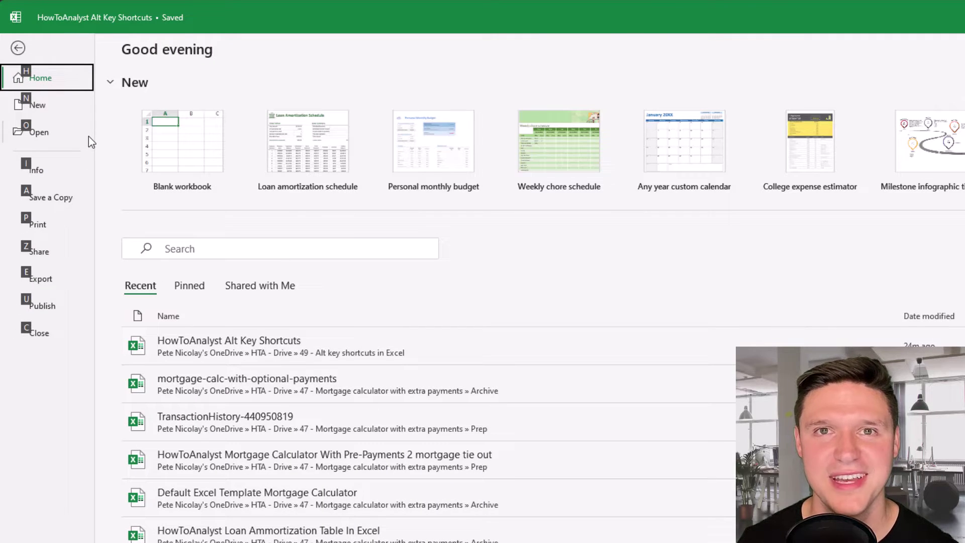
key("p")
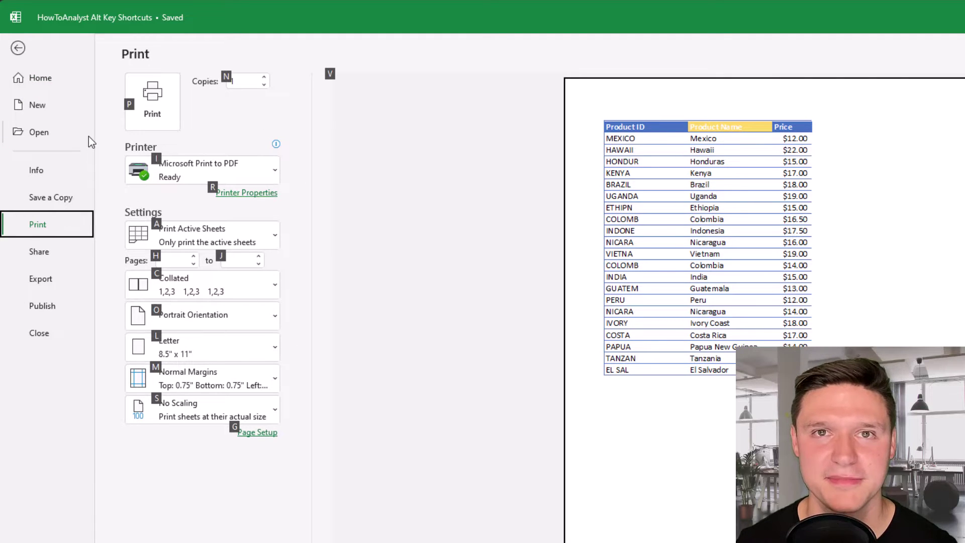
key("Escape")
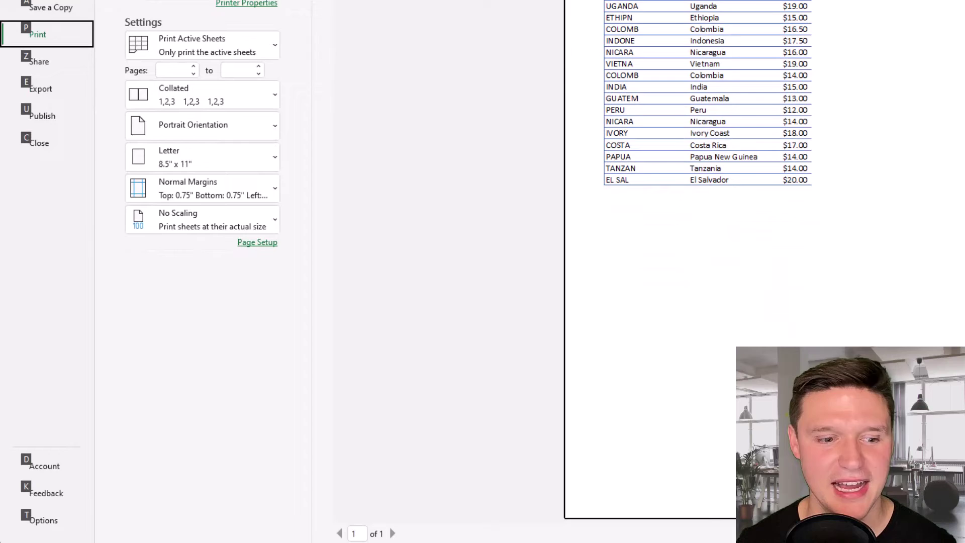
key("t")
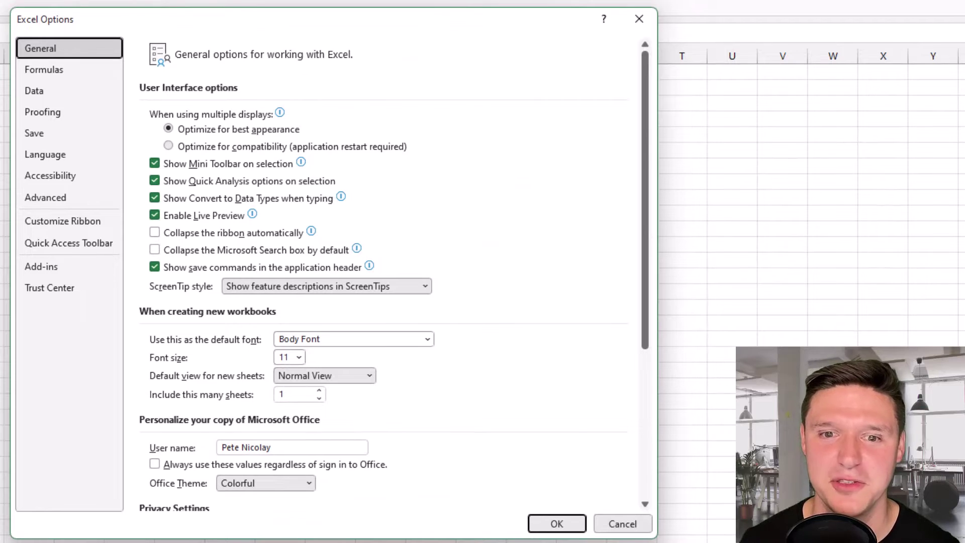
key("Tab")
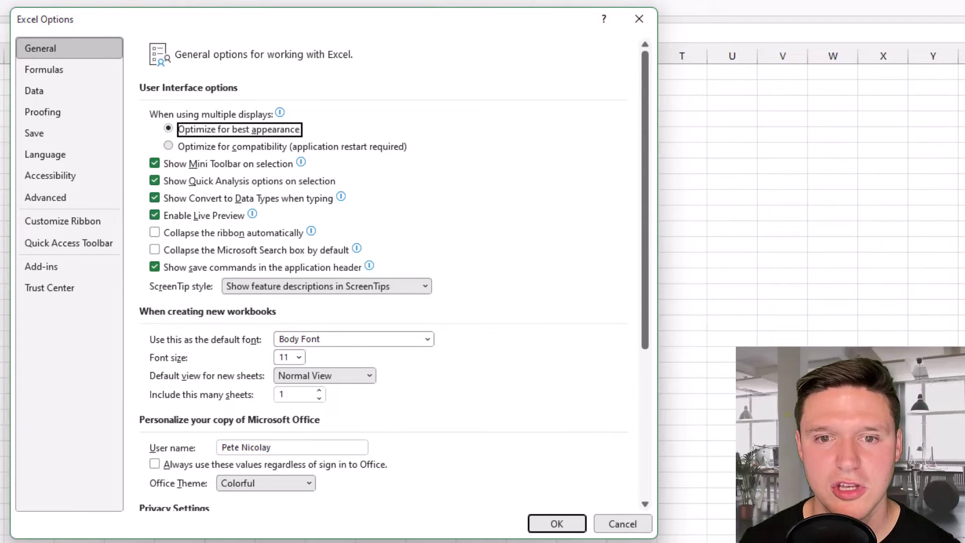
key("Tab")
key("space")
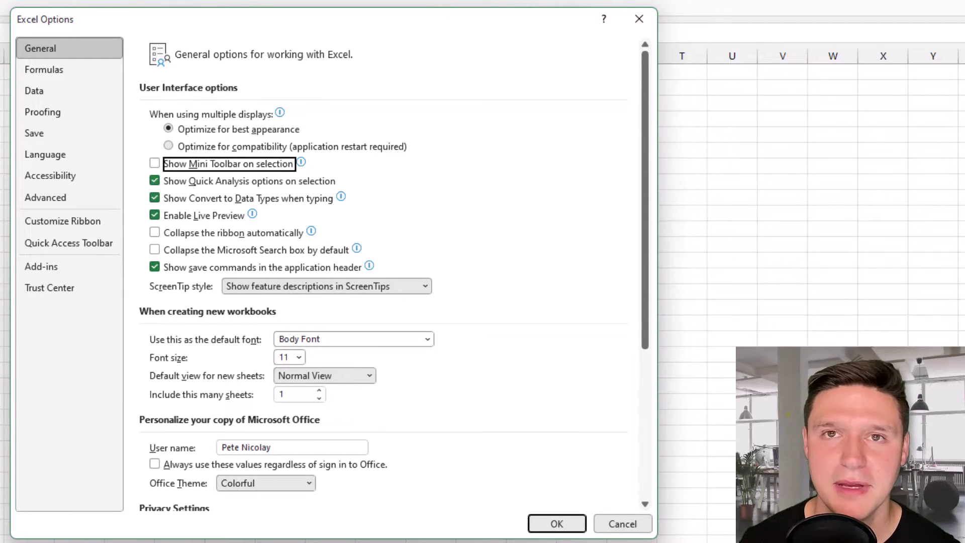
key("space")
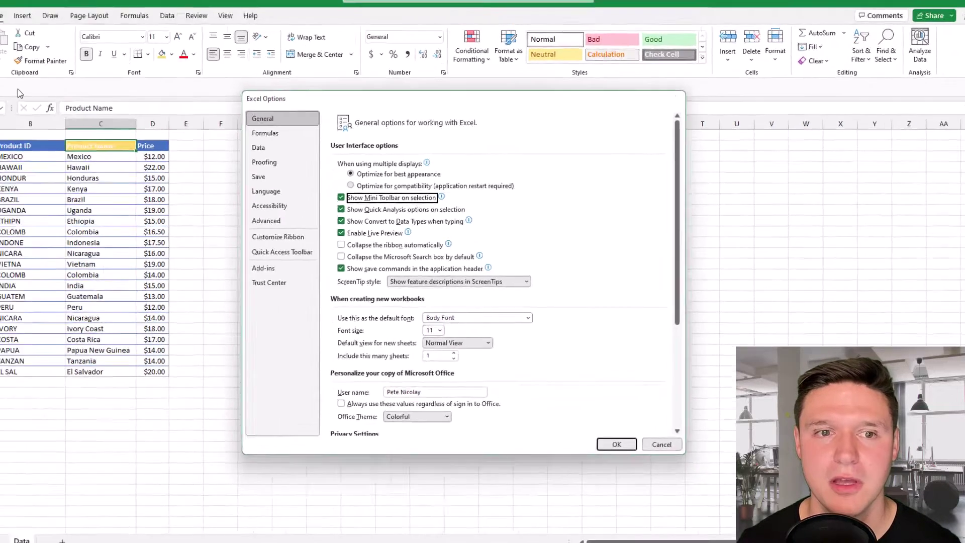
key("Escape")
Step: Copy the Product Name header and Paste Special only its formats onto cell F2
key("ctrl+c")
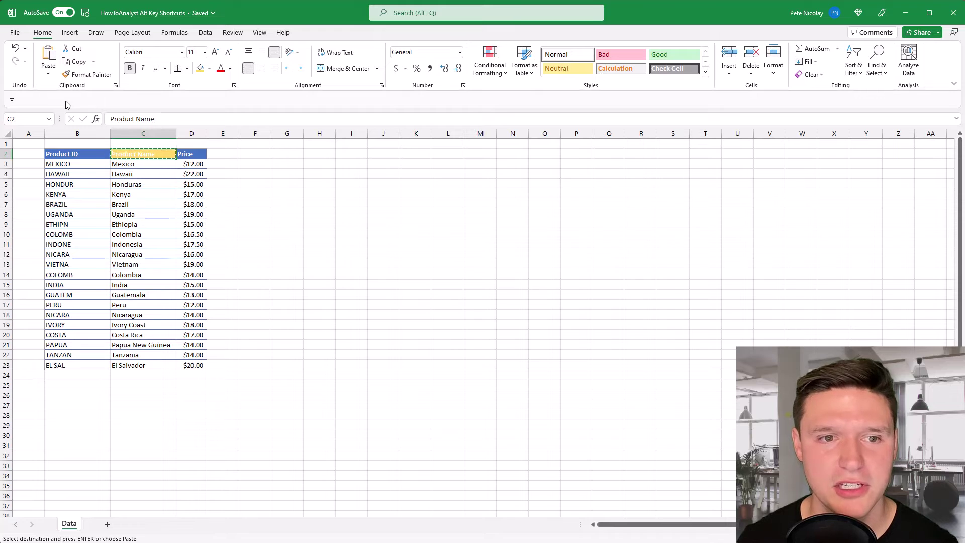
key("Right")
key("Right")
key("Right")
key("alt")
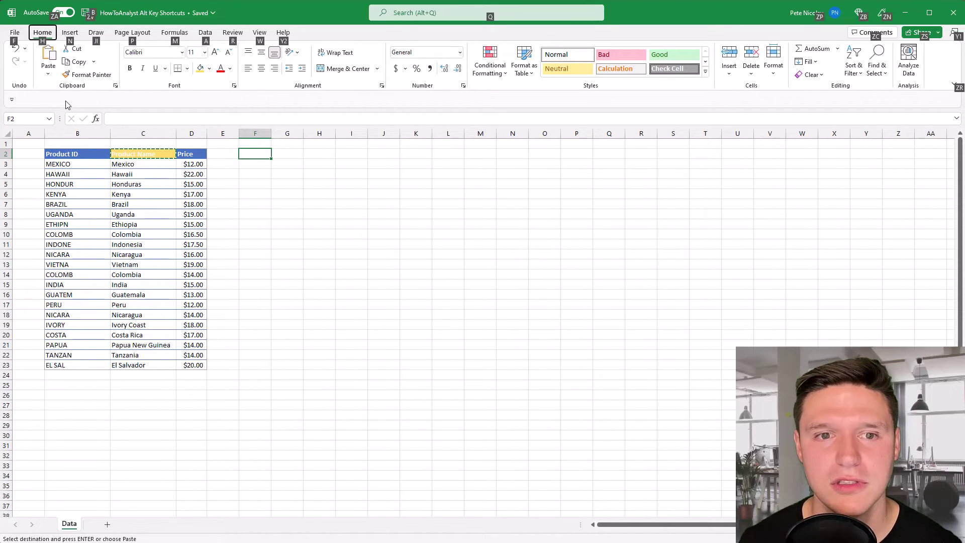
key("e")
key("s")
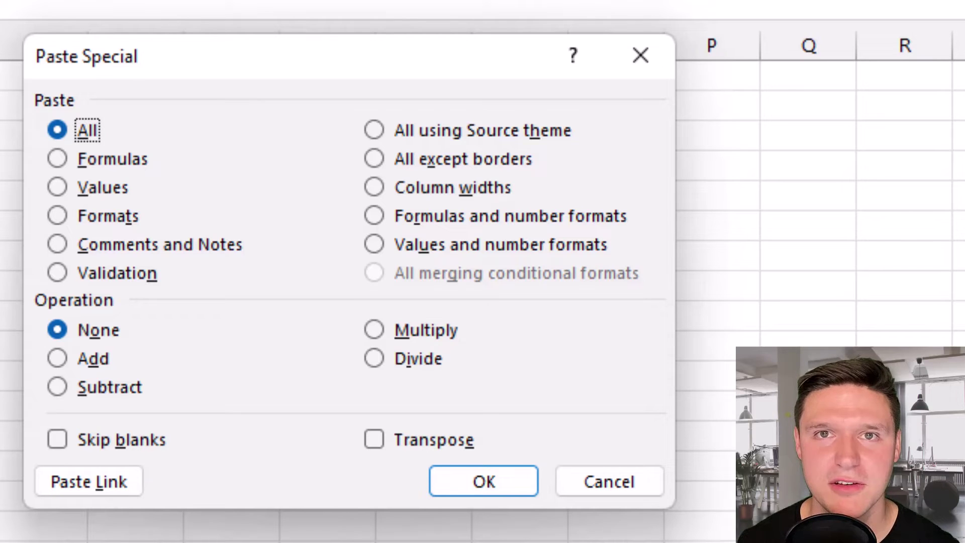
key("v")
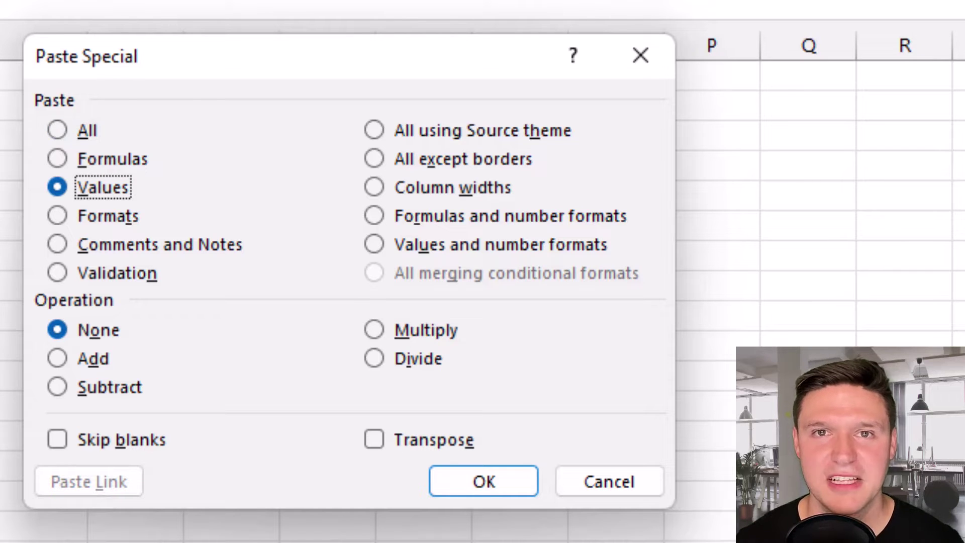
key("t")
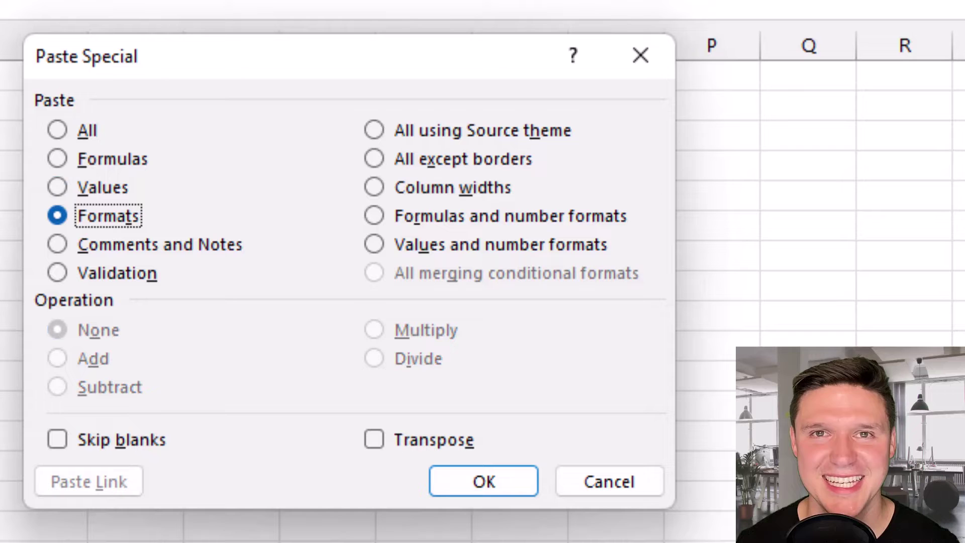
key("Return")
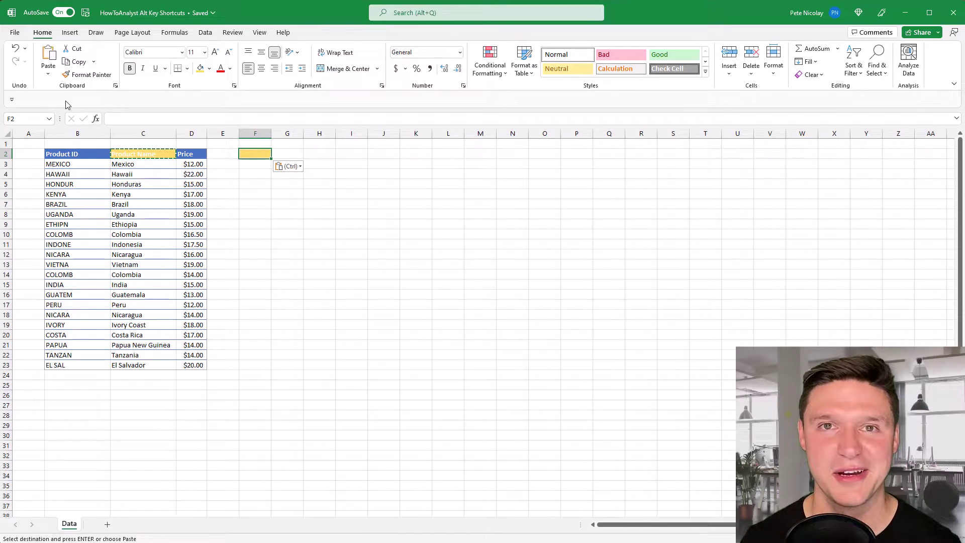
Step: Look at the Account page, then return to the worksheet
key("alt+f")
key("d")
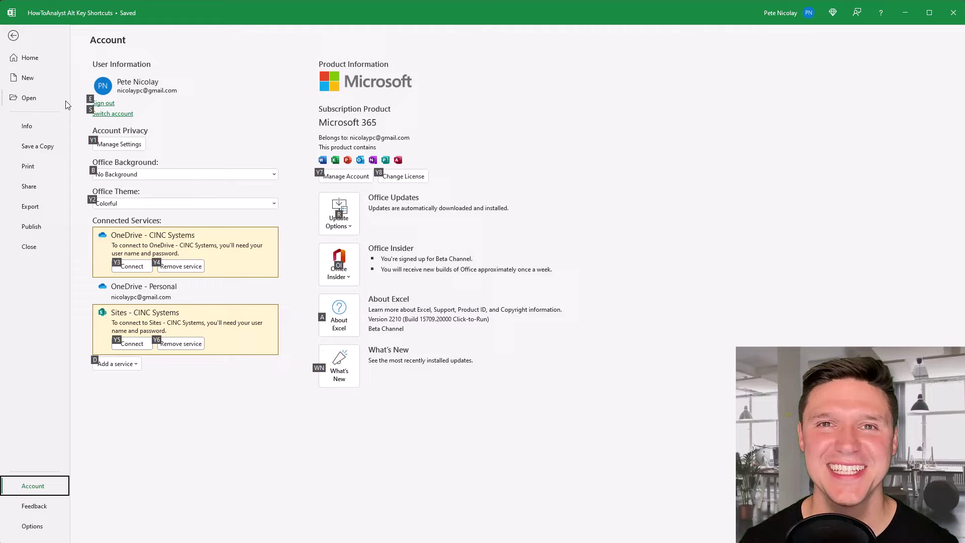
key("Escape")
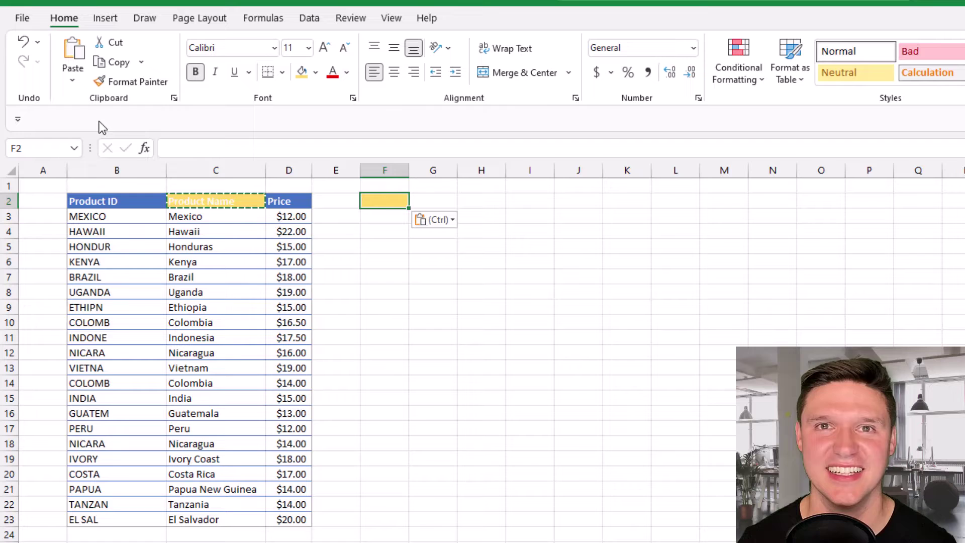
Step: Centre the text of the Product Name header in C2
key("Left")
key("Left")
key("Left")
key("alt")
key("h")
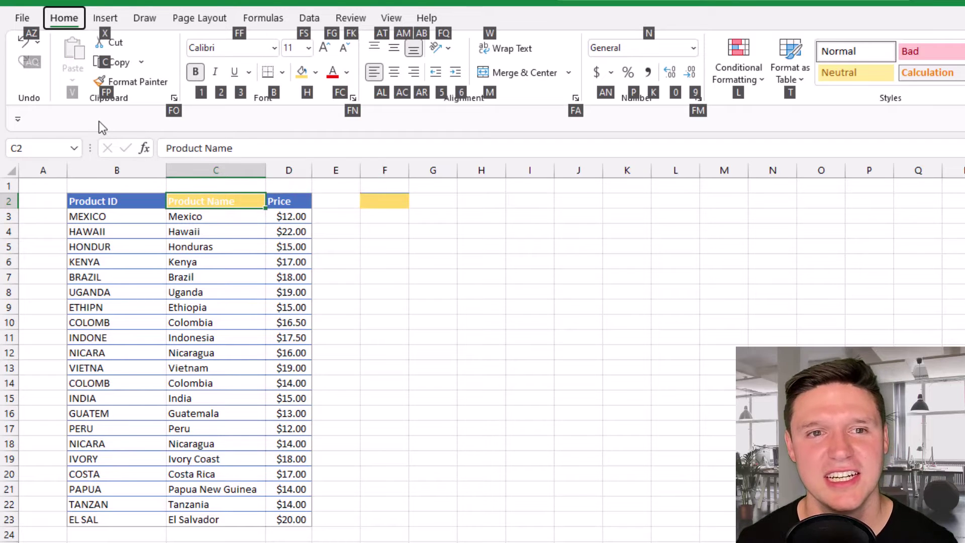
key("a")
key("c")
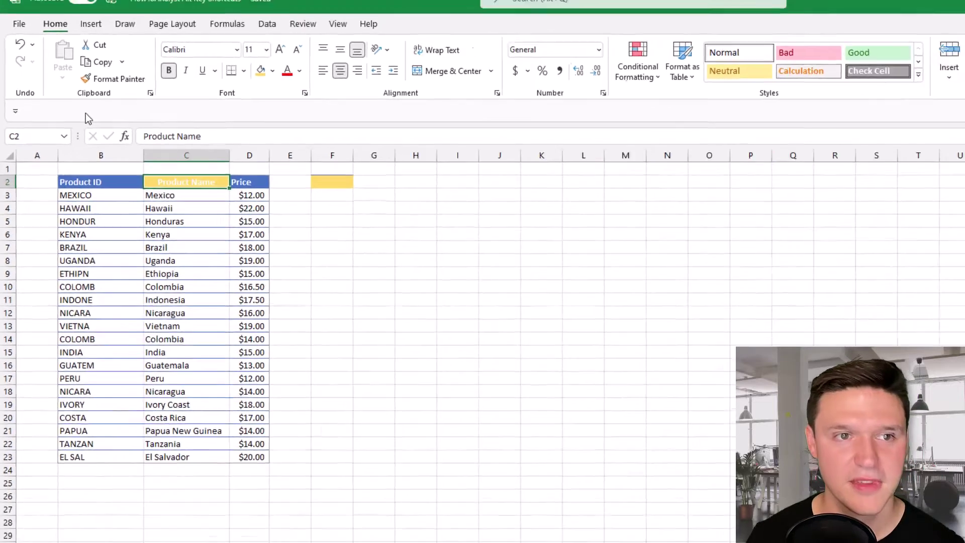
Step: Insert a new blank Sheet3, then switch back to the Data sheet
key("alt")
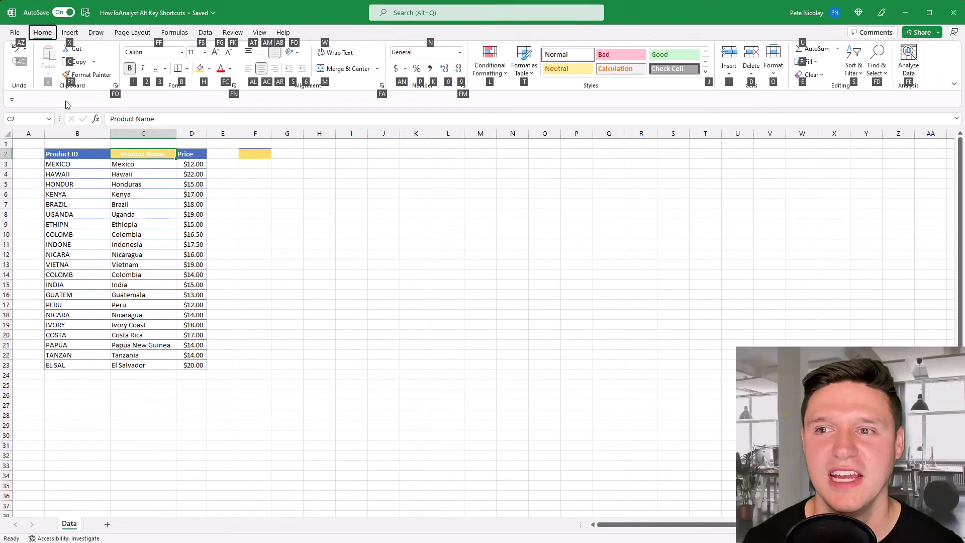
key("i")
key("s")
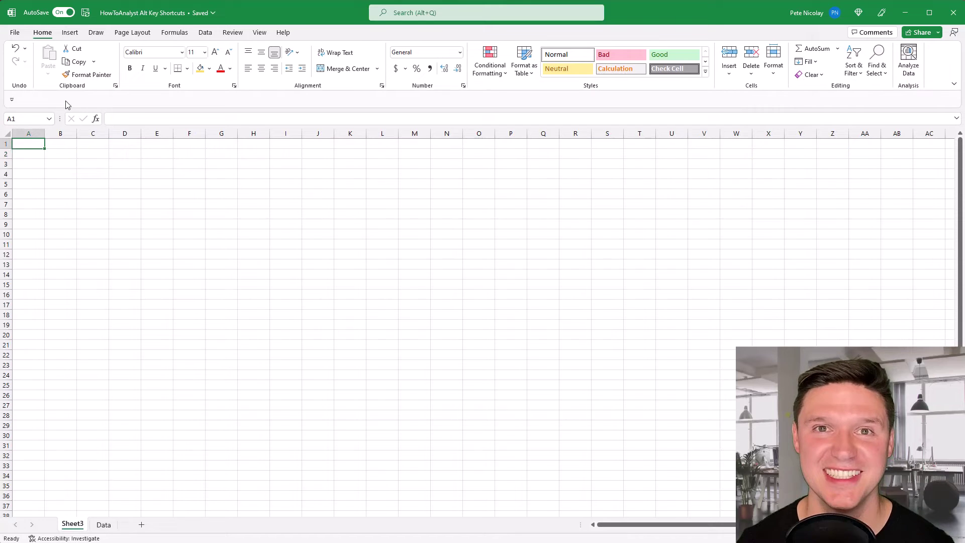
key("ctrl+Page_Down")
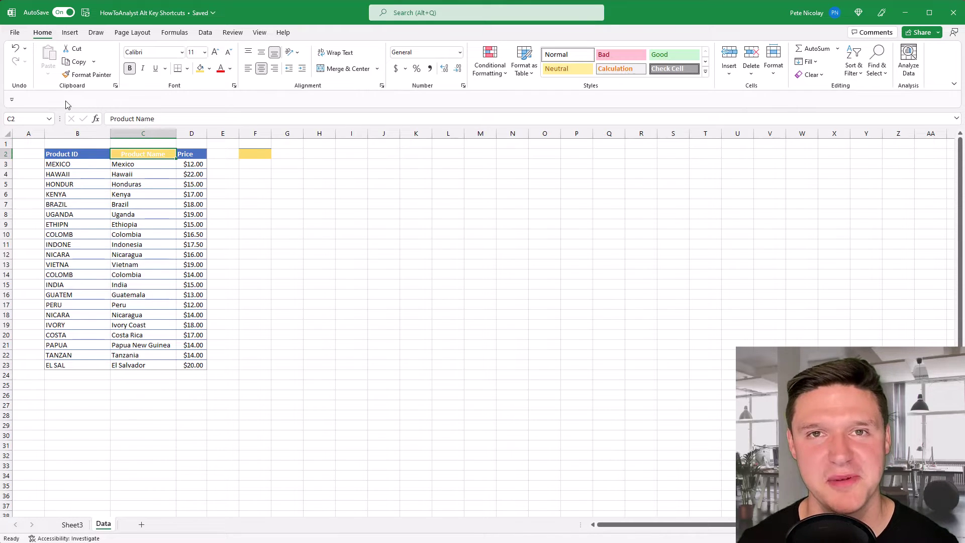
Step: Start a PivotTable from the table range, then cancel it
key("alt")
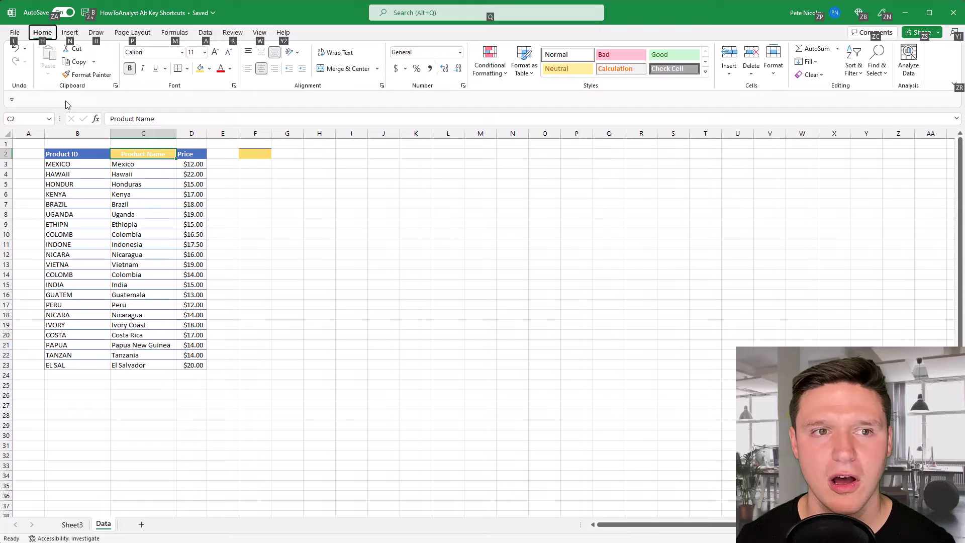
key("n")
key("v")
key("t")
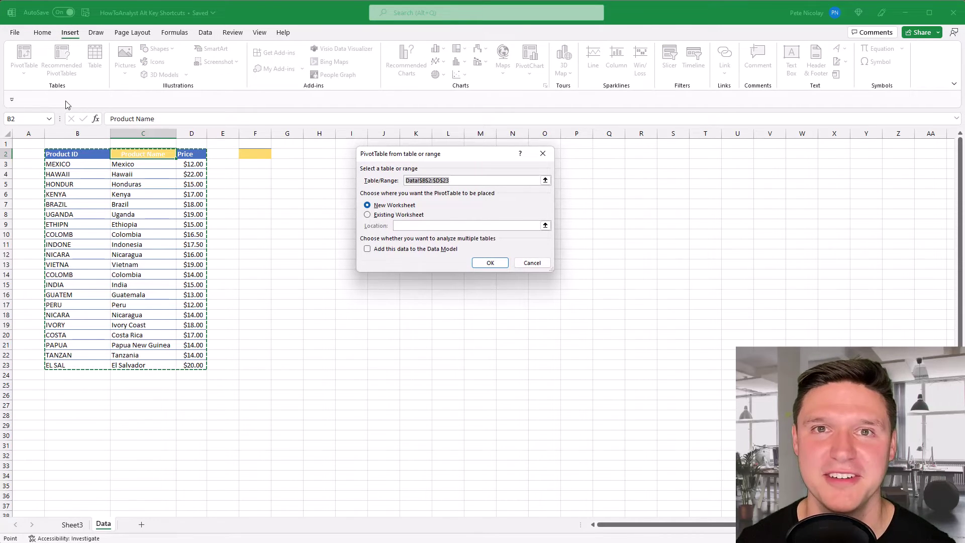
key("Escape")
Step: Select B2:D23 and set it as the print area
key("shift+Right")
key("shift+Right")
key("ctrl+shift+Down")
key("alt")
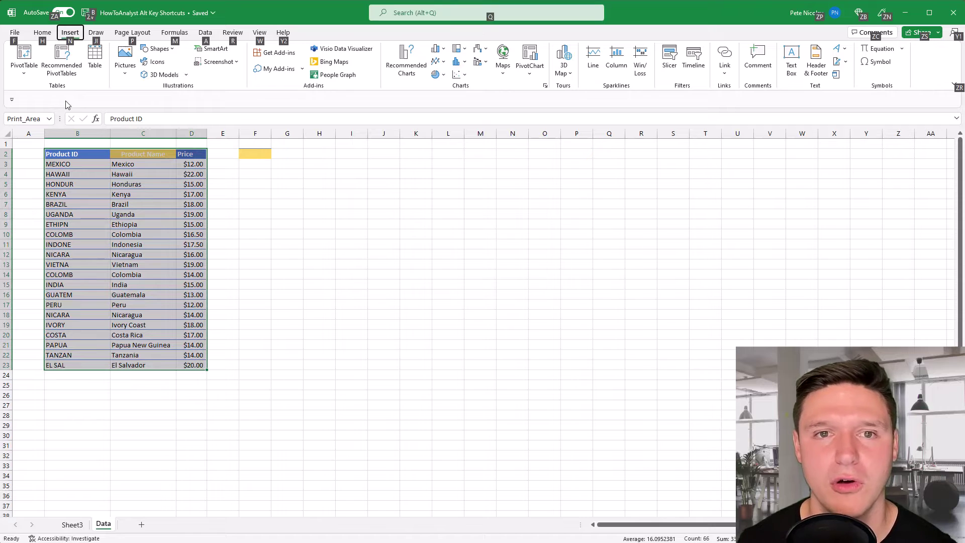
key("p")
key("r")
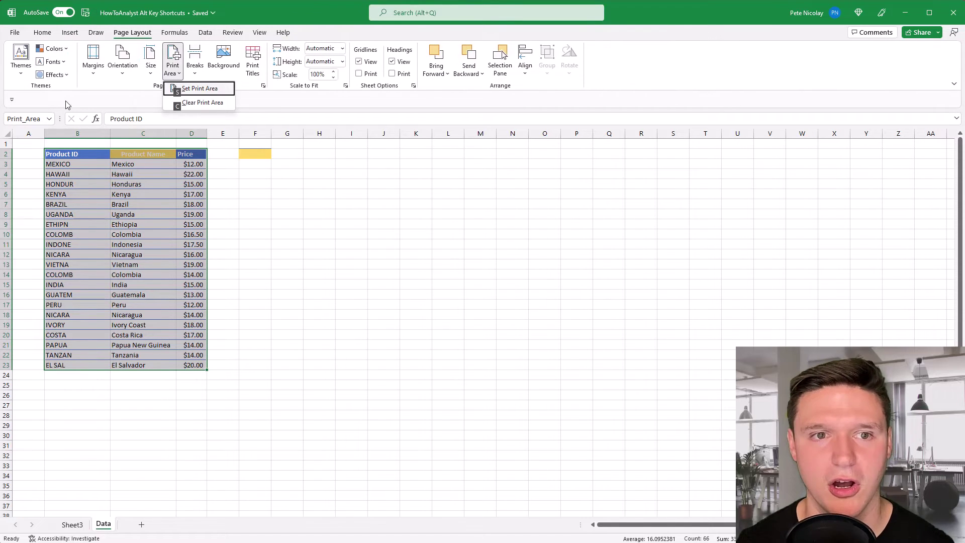
key("s")
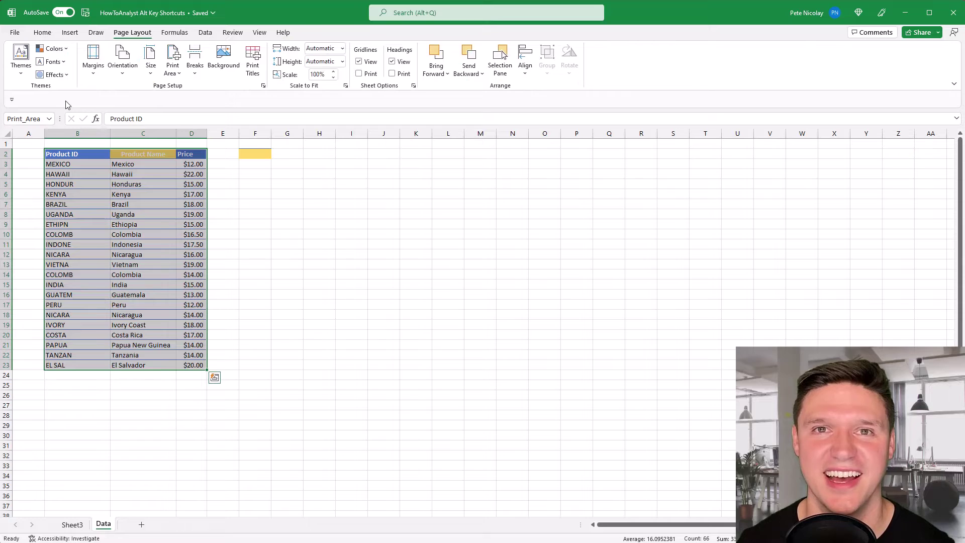
Step: Hide the sheet gridlines on the Data sheet
key("Left")
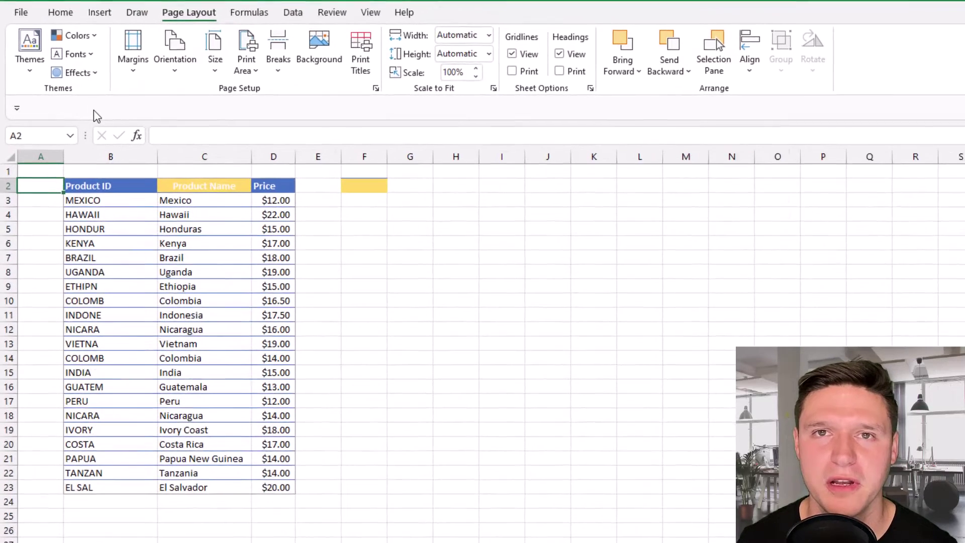
key("alt")
key("w")
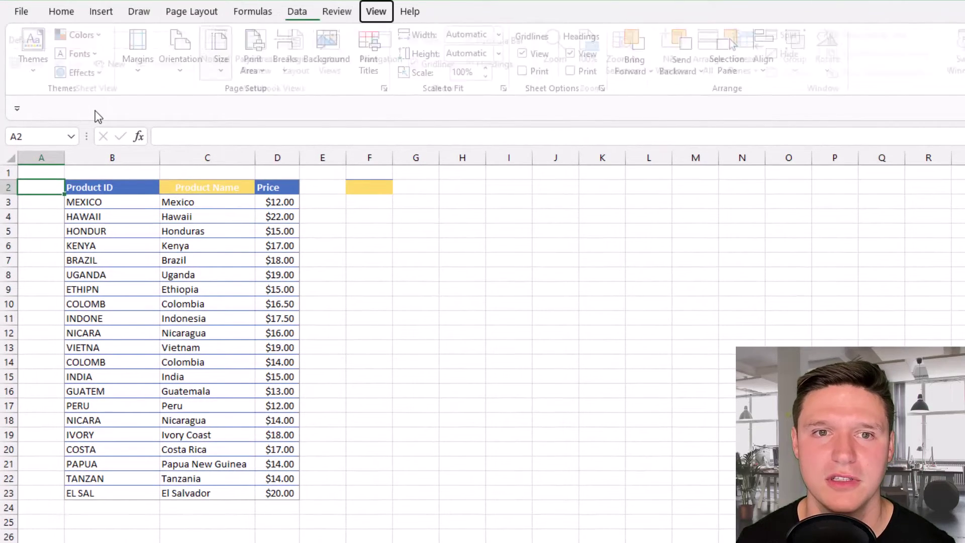
key("v")
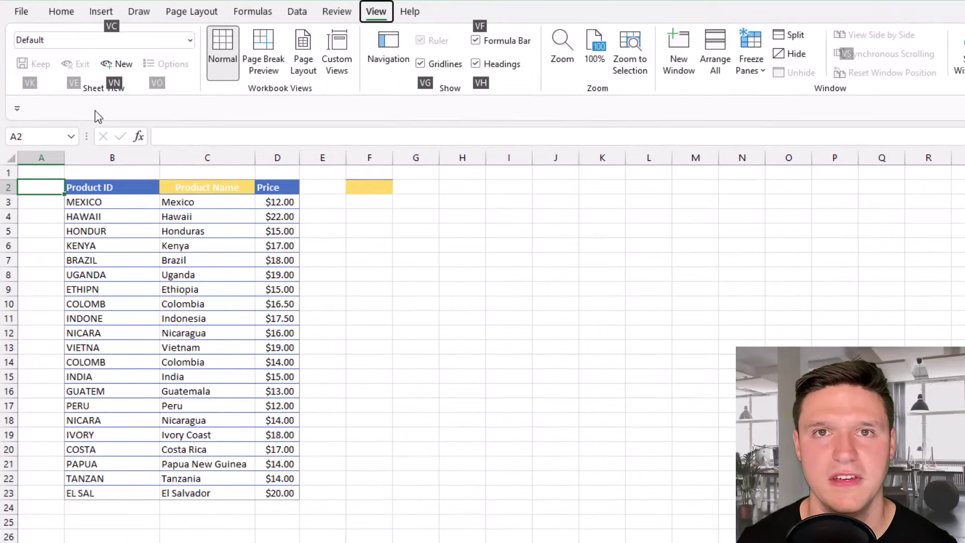
key("g")
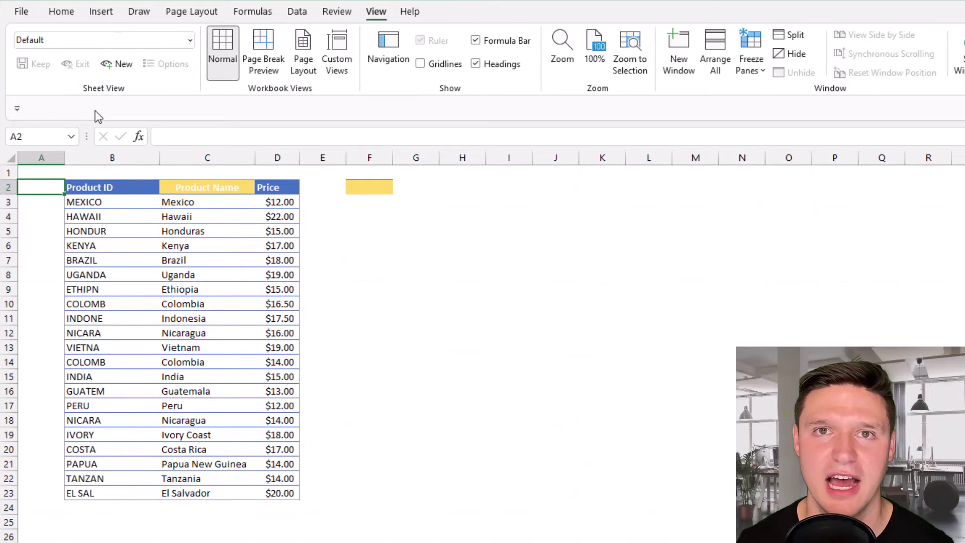
Step: Freeze panes at A3 so the top two header rows stay visible
key("Down")
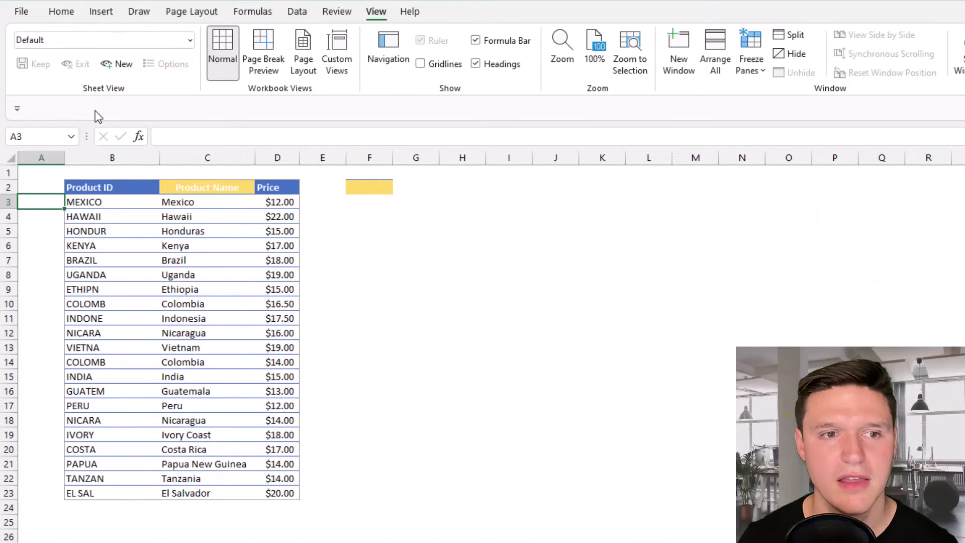
key("alt")
key("w")
key("f")
key("f")
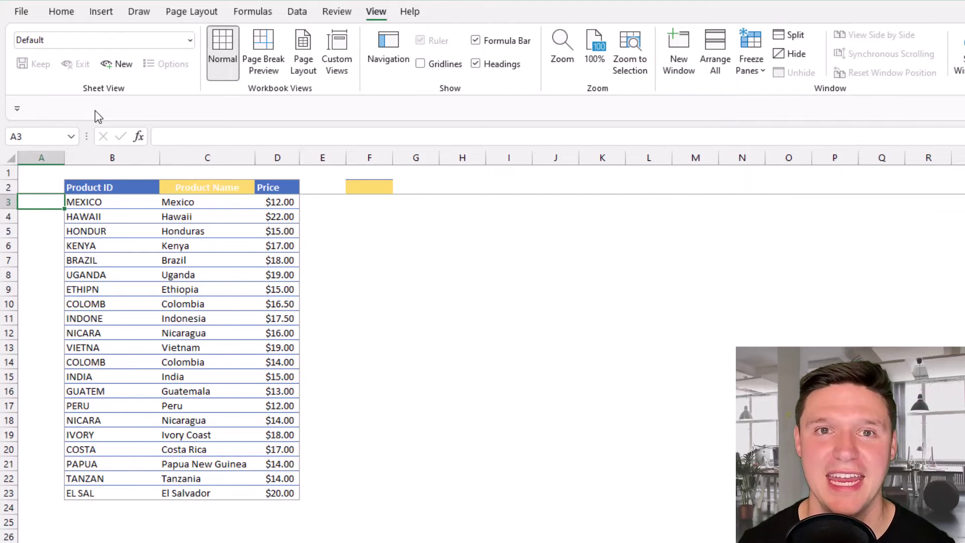
scroll(194, 276, "down", 9)
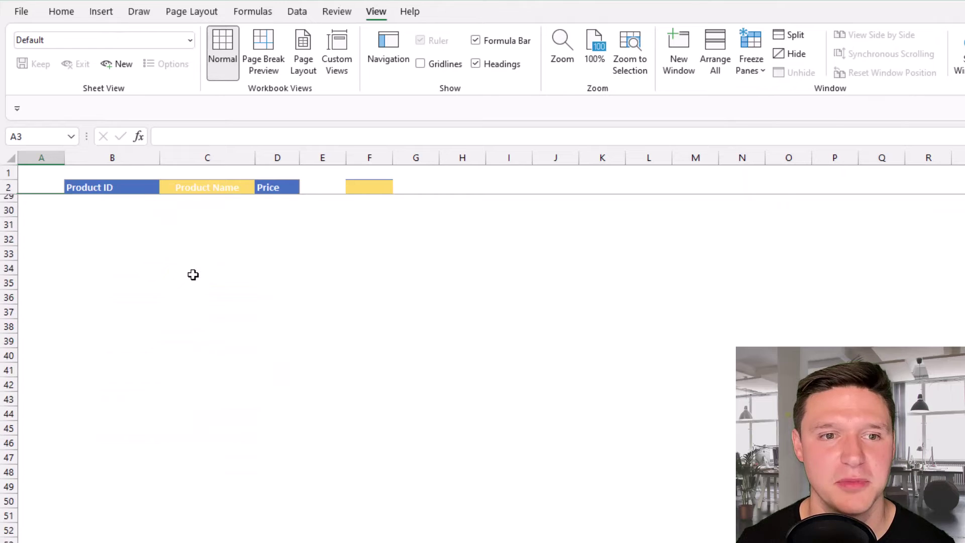
scroll(194, 275, "up", 8)
scroll(193, 275, "up", 1)
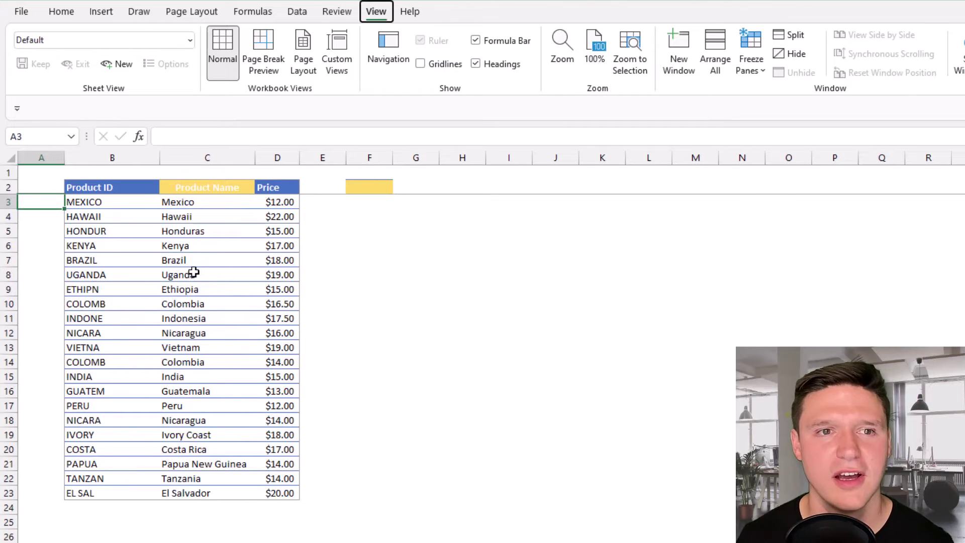
key("alt")
key("a")
key("p")
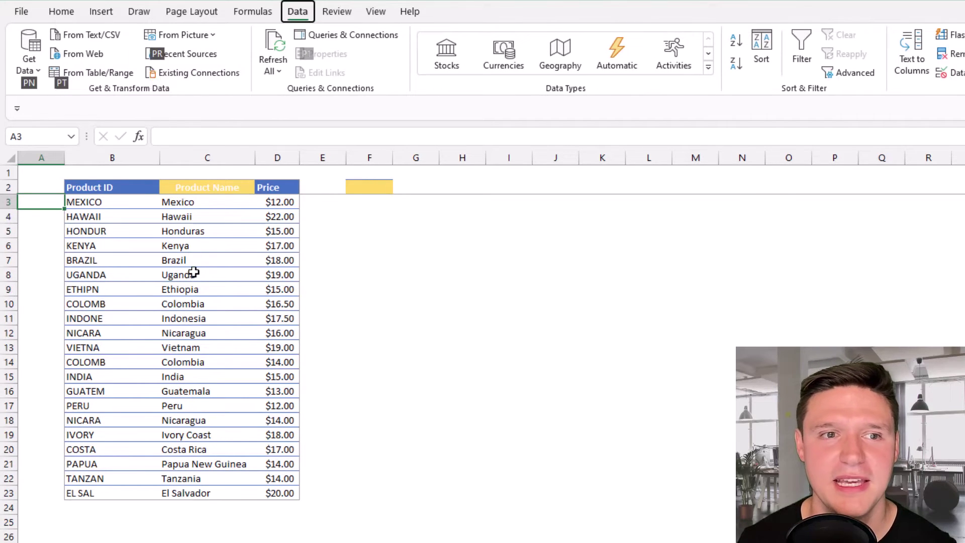
key("n")
key("f")
key("f")
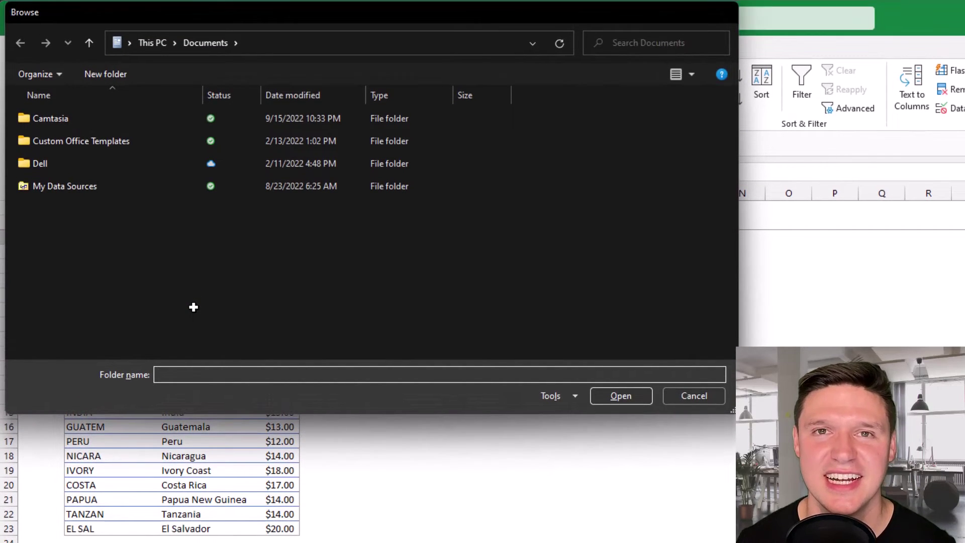
key("Escape")
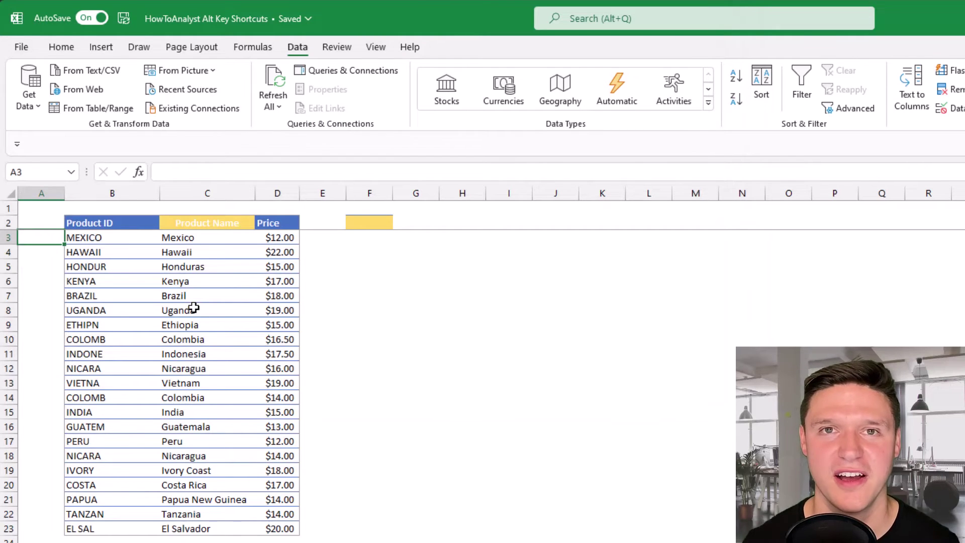
Step: In Excel Options, add PivotTable from the Insert Tab commands to the Quick Access Toolbar
left_click(16, 34)
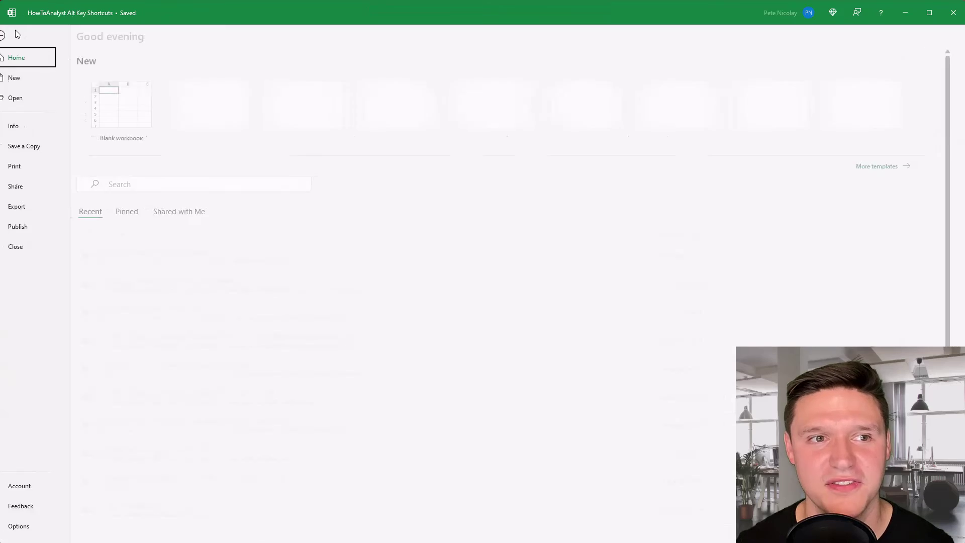
left_click(44, 525)
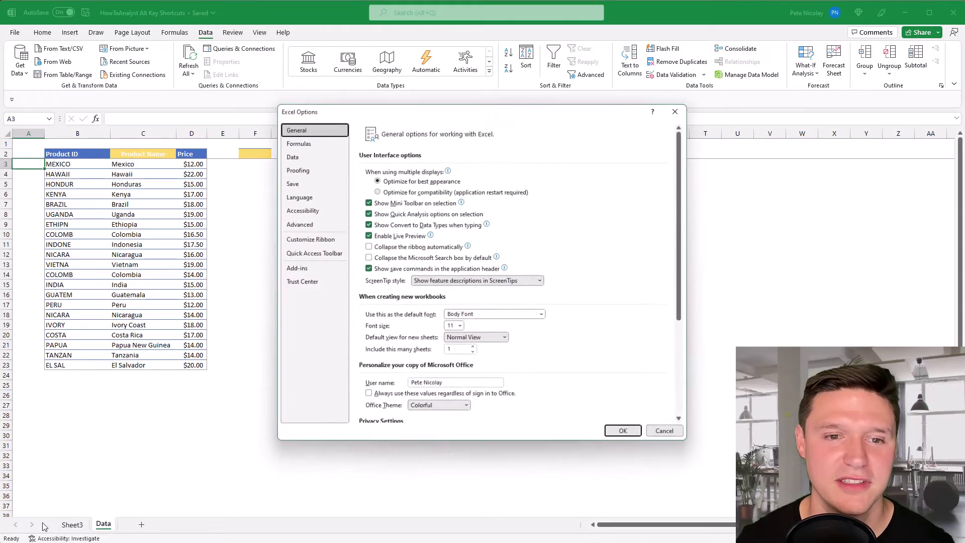
left_click(317, 253)
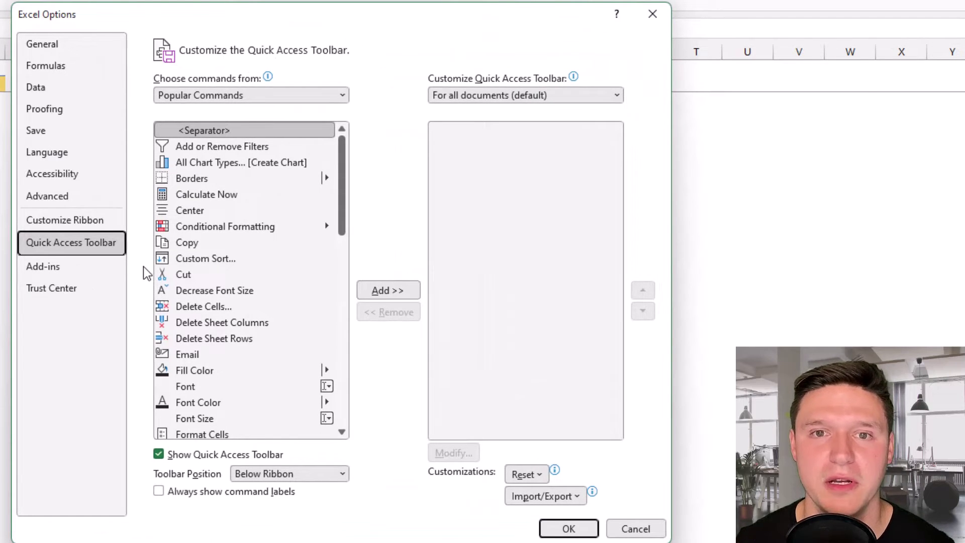
left_click(230, 95)
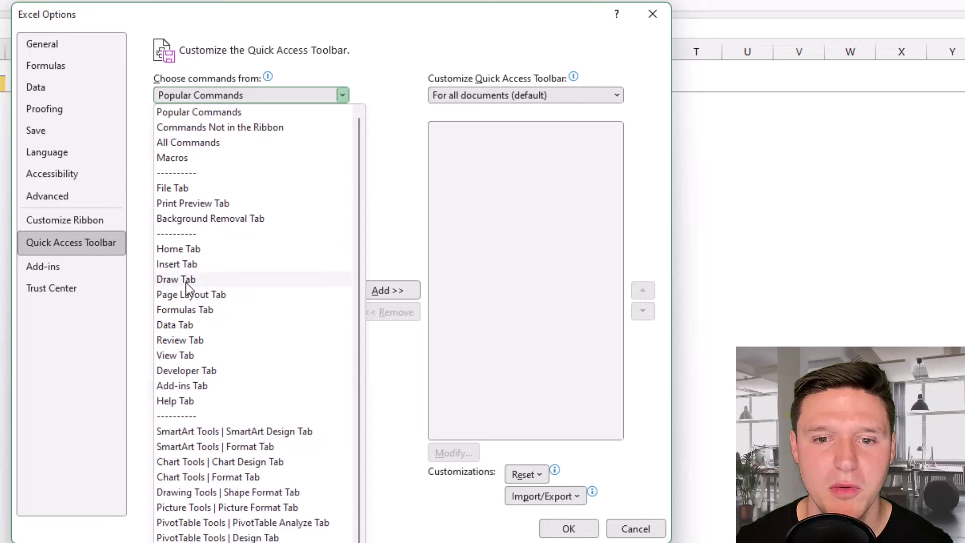
left_click(247, 263)
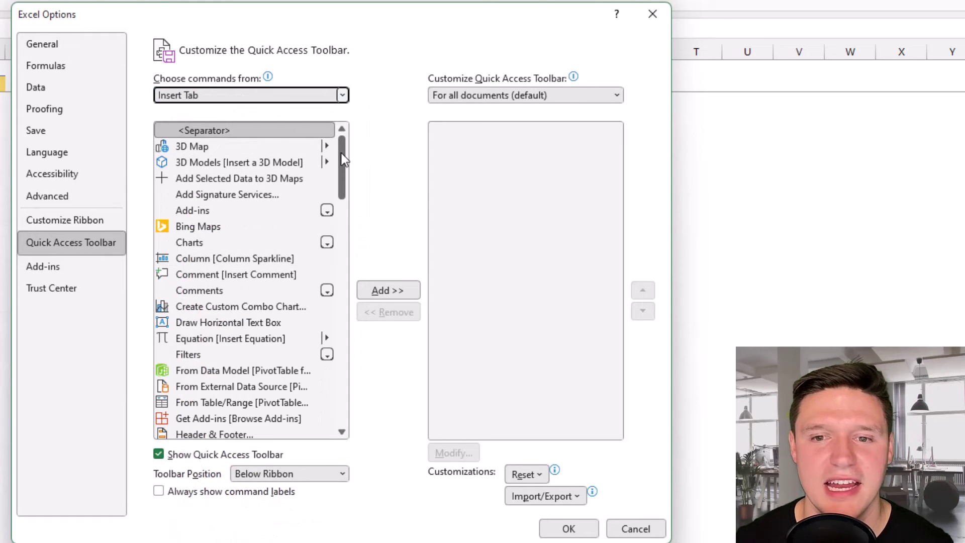
mouse_move(343, 163)
left_mouse_down()
mouse_move(360, 351)
mouse_move(360, 338)
left_mouse_up()
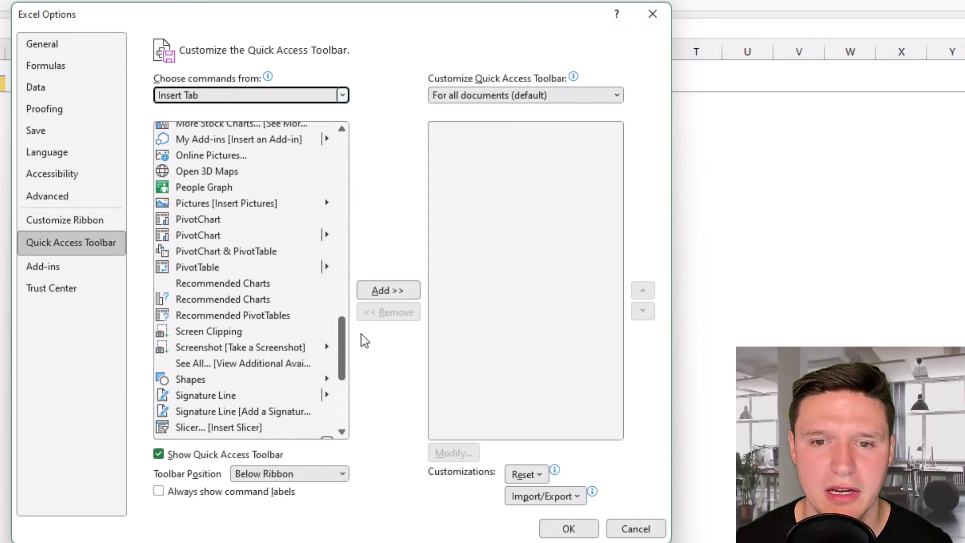
left_click(236, 267)
left_click(384, 291)
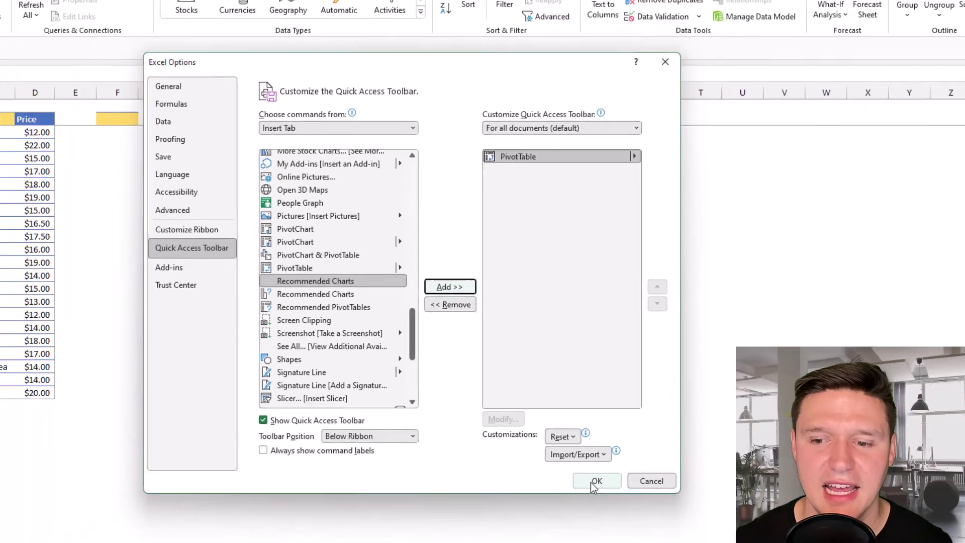
left_click(568, 528)
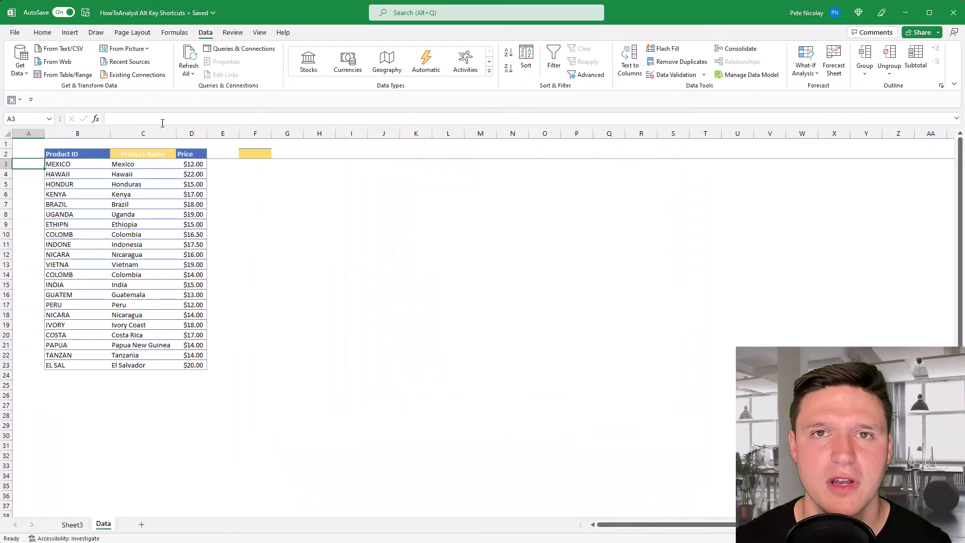
Step: Show the Quick Access Toolbar again from the ribbon's right-click menu
right_click(954, 65)
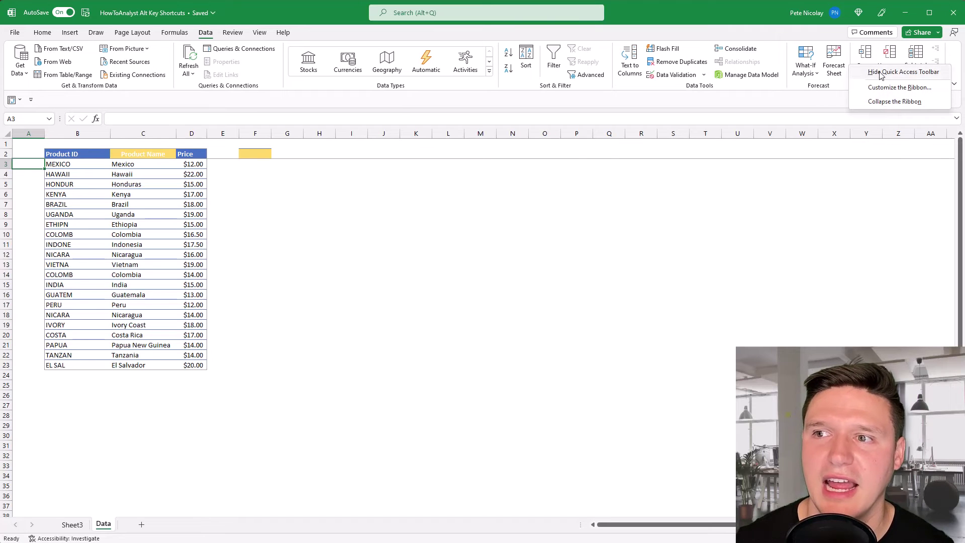
right_click(943, 67)
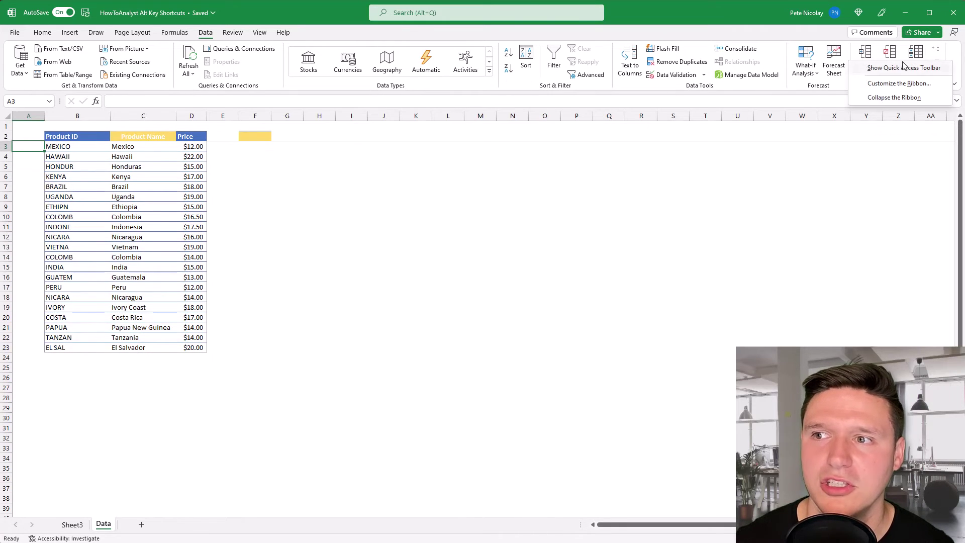
left_click(904, 67)
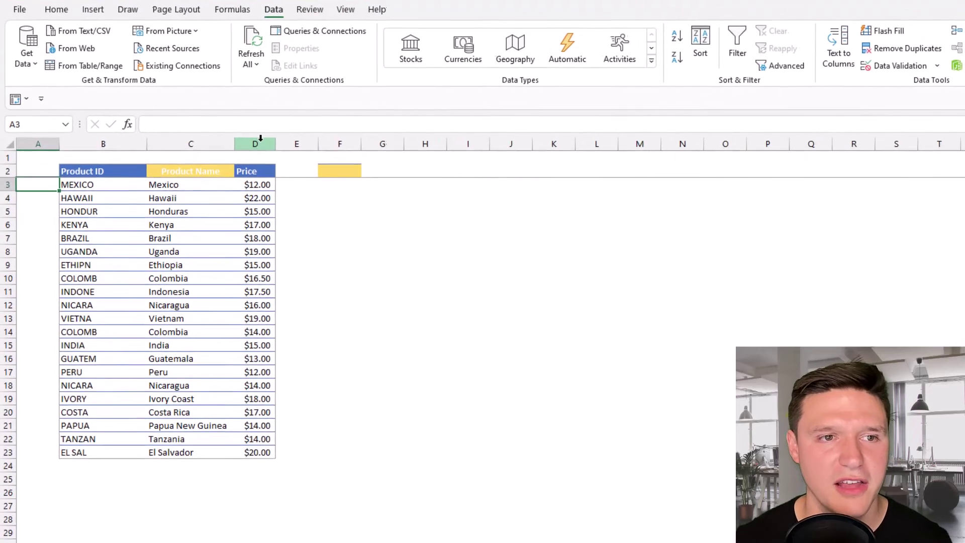
Step: Launch PivotTable From Table/Range from the quick toolbar for Data!$B$2:$D$23
key("alt")
key("1")
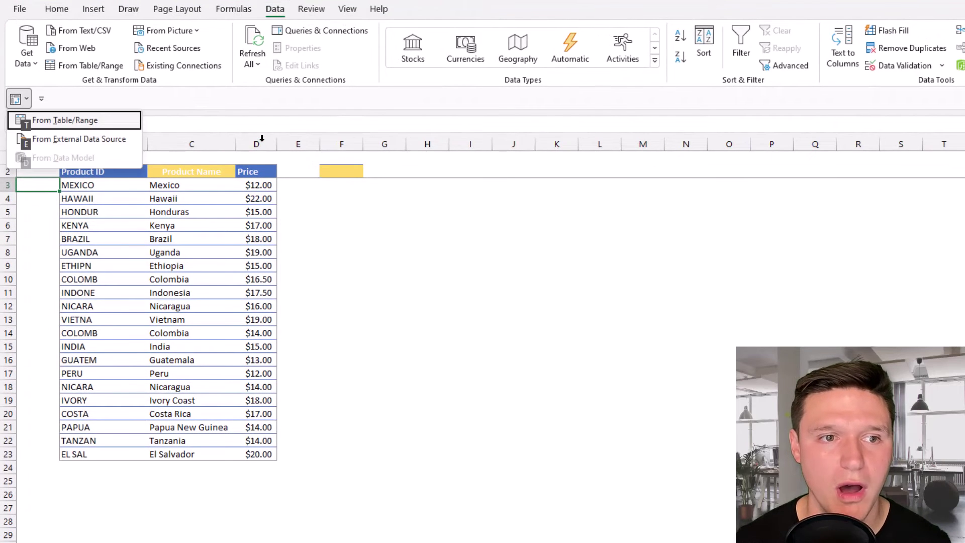
key("t")
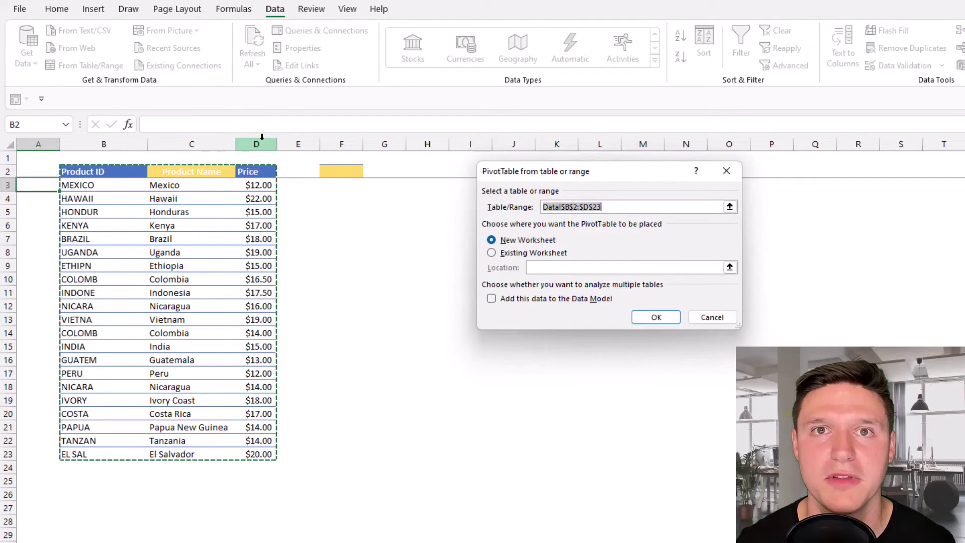
Step: Cancel the PivotTable dialog and add the border Line Color command to the Quick Access Toolbar
key("Escape")
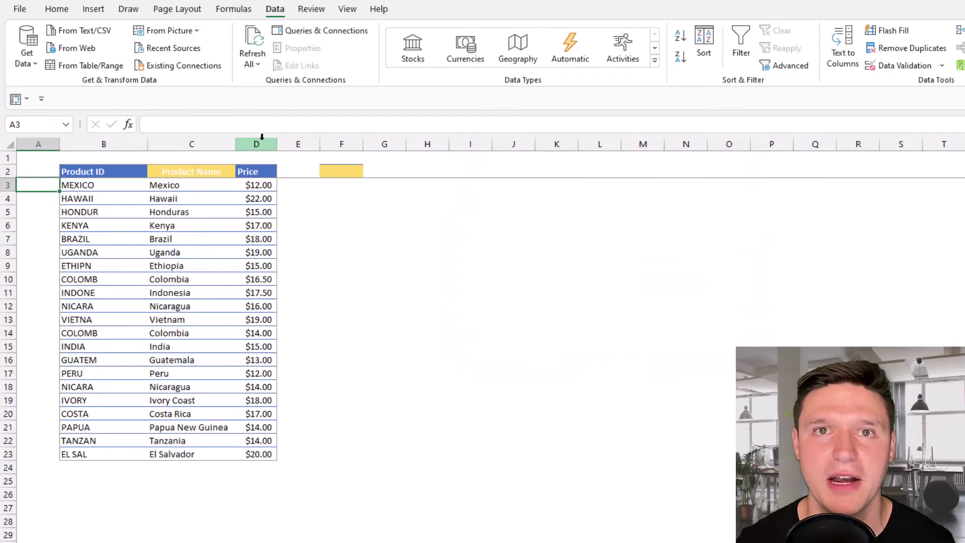
left_click(56, 10)
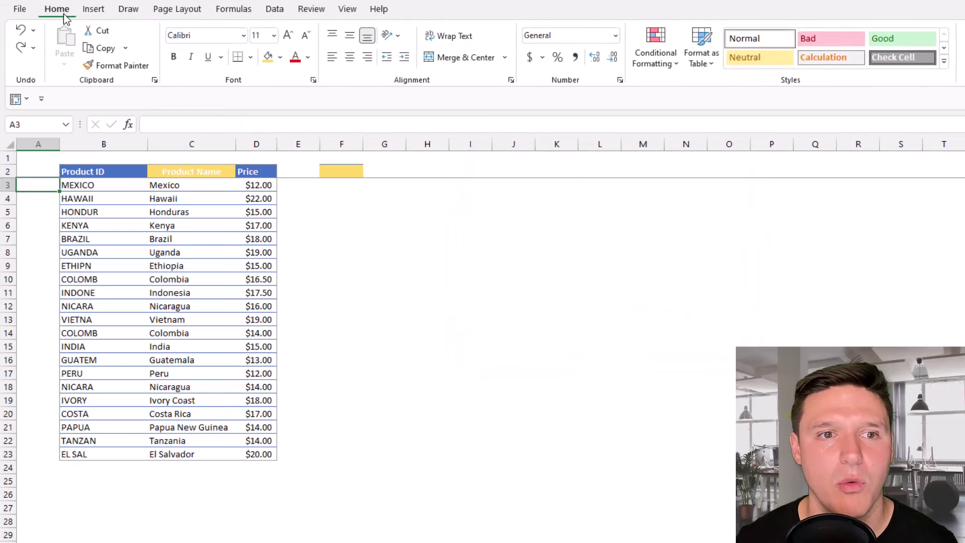
left_click(251, 56)
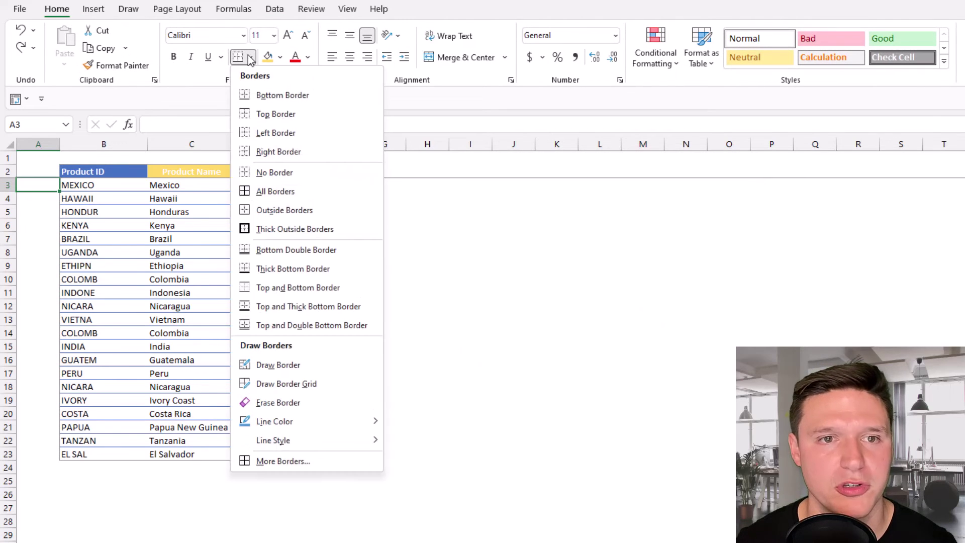
right_click(345, 422)
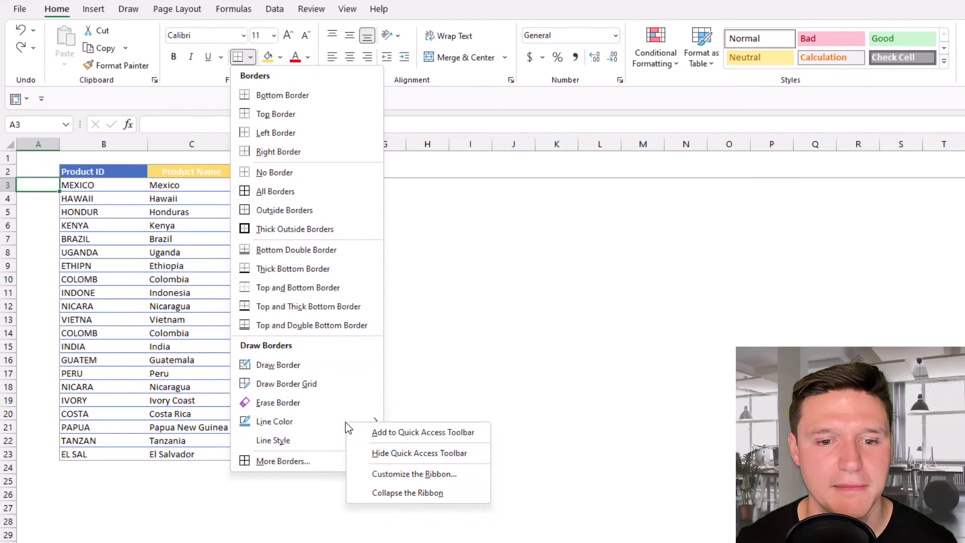
left_click(389, 434)
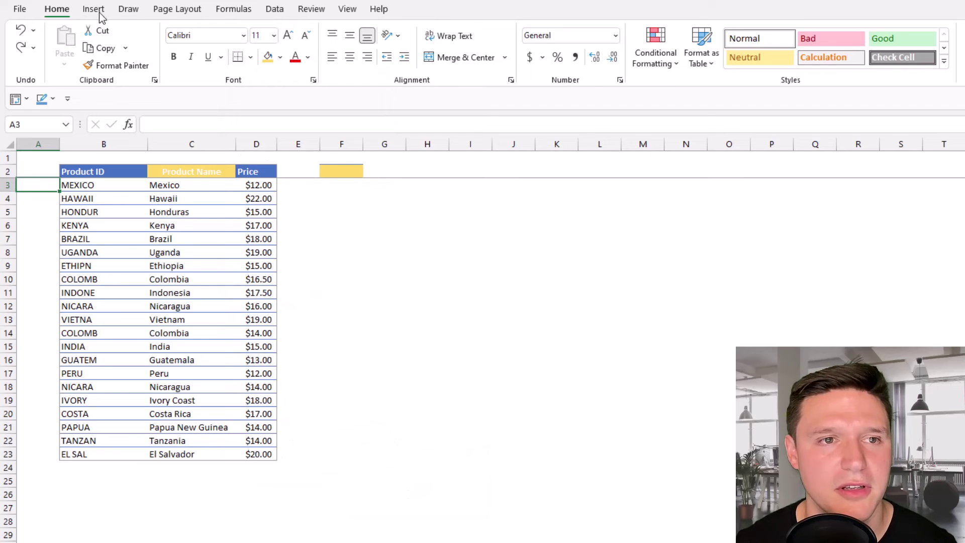
Step: Add the All Borders command to the Quick Access Toolbar
left_click(253, 58)
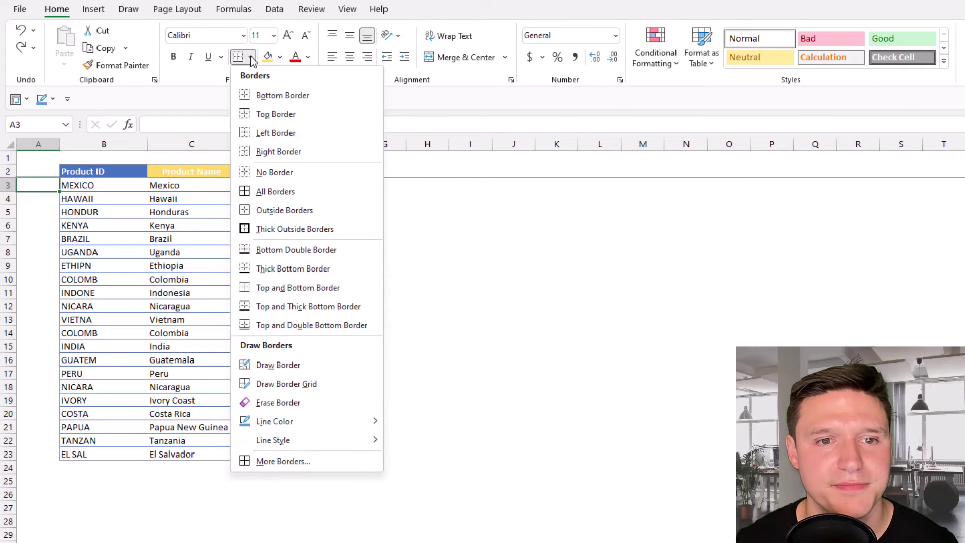
right_click(283, 192)
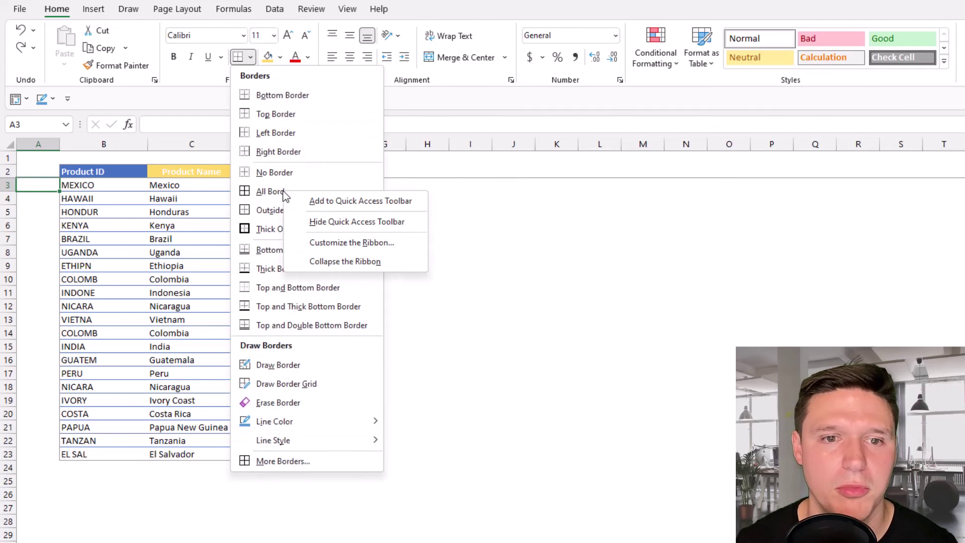
left_click(321, 202)
Step: Select the empty range F4:I7
key("Right")
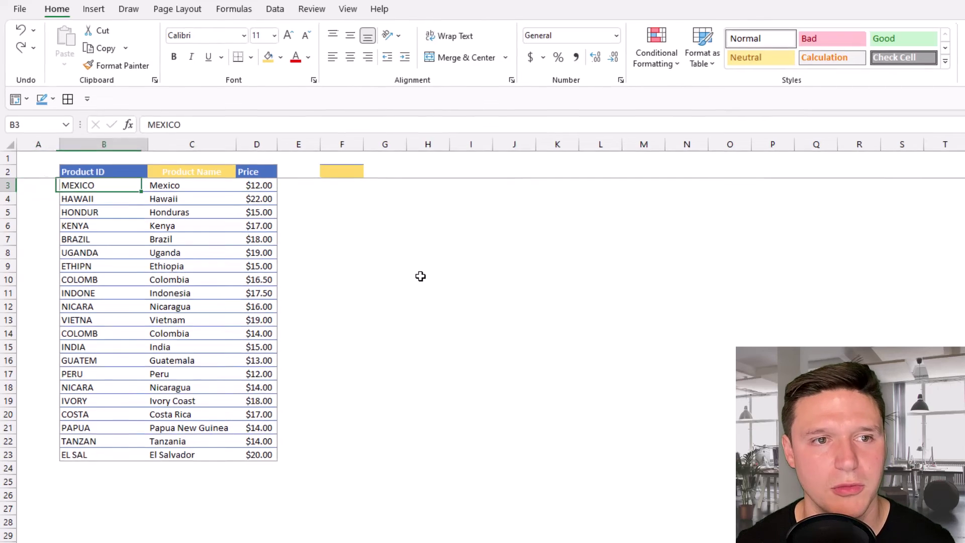
key("Right")
key("Right")
key("Right")
key("Down")
key("Right")
key("shift+Right")
key("shift+Right")
key("shift+Down")
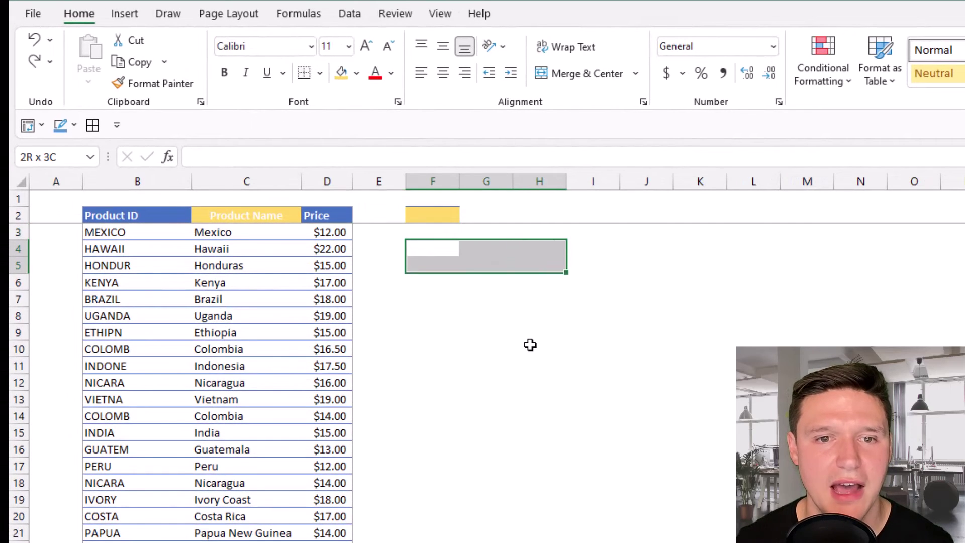
key("shift+Down")
key("shift+Down")
key("shift+Right")
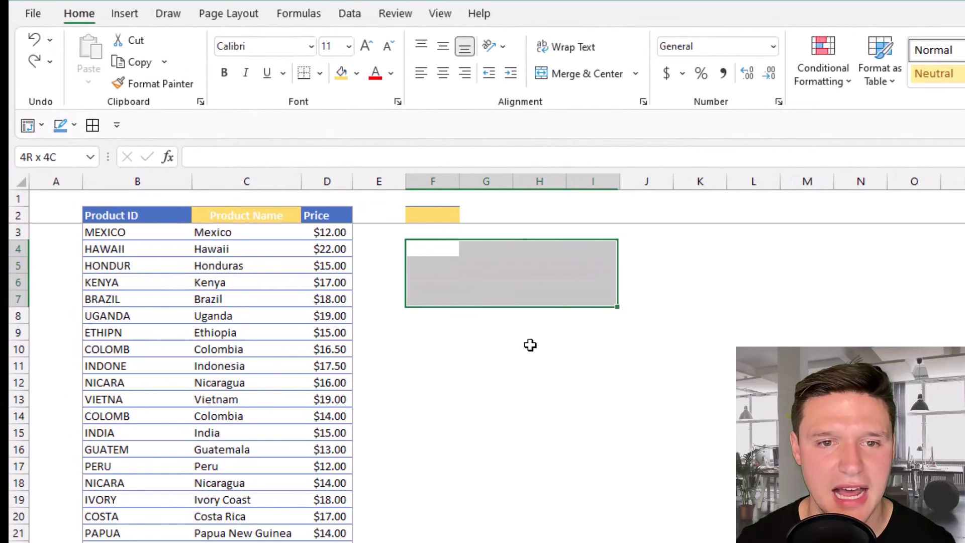
Step: Set the border line colour to blue using the quick toolbar
key("alt")
key("2")
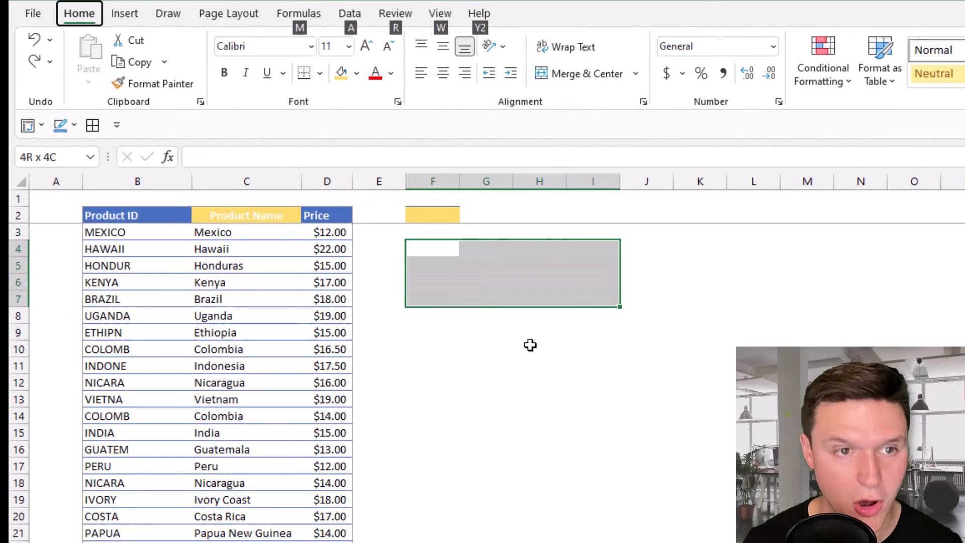
key("Down")
key("Right")
key("Right")
key("Right")
key("Right")
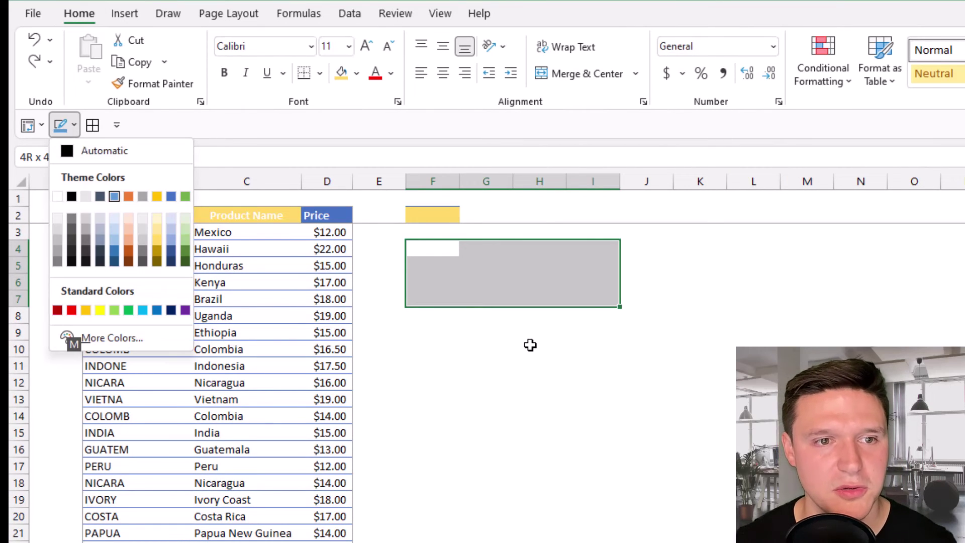
key("Right")
key("Right")
key("Right")
key("Right")
key("Return")
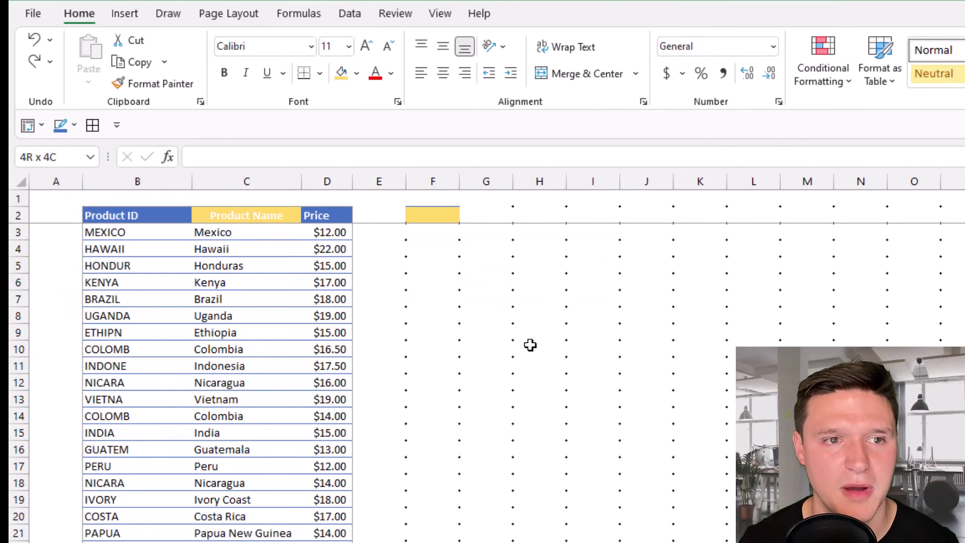
Step: Apply All Borders to F4:I7 in blue
key("Escape")
key("alt")
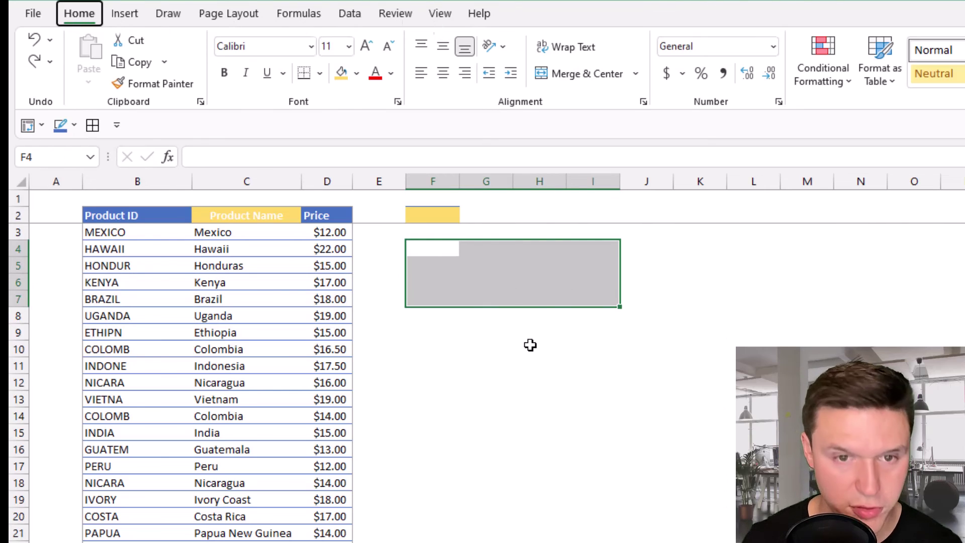
key("3")
key("Down")
key("Down")
key("Down")
key("Down")
key("Down")
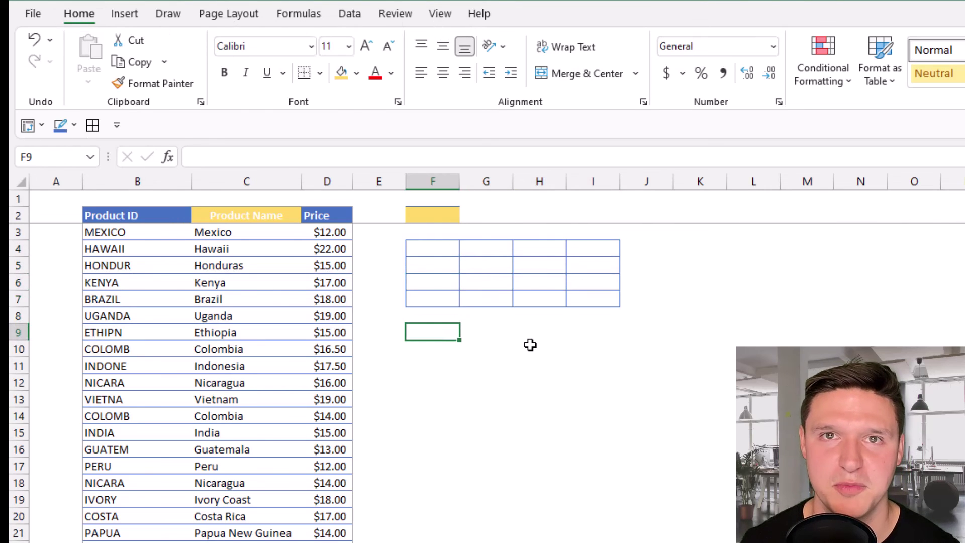